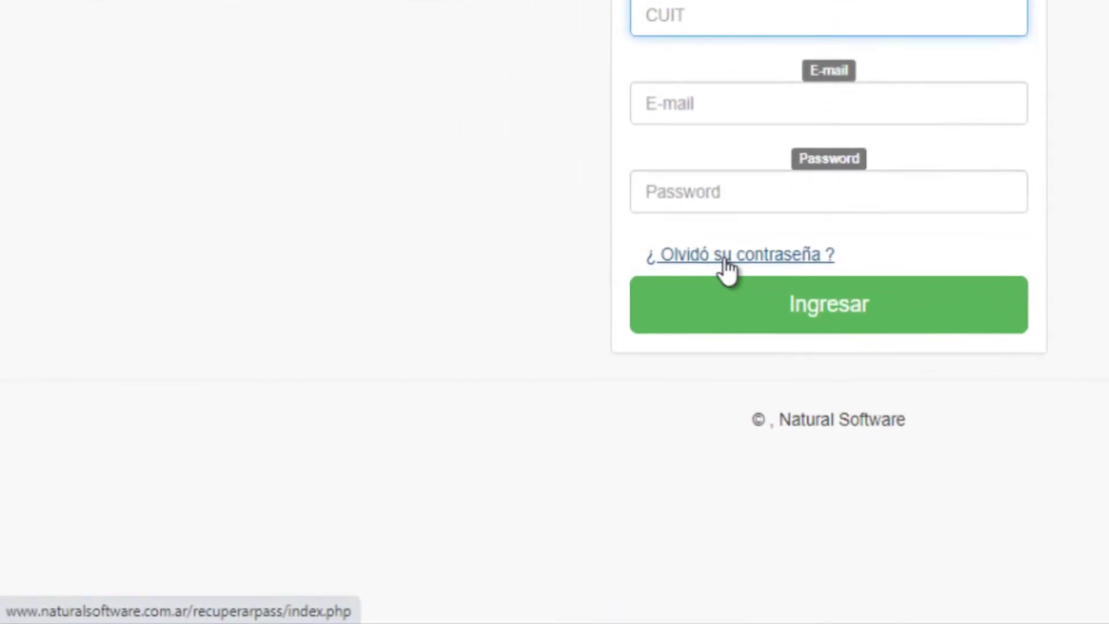
- Open the forgotten-password form, fill in the customer's CUIT and registered e-mail, and submit the recovery request
click(726, 260)
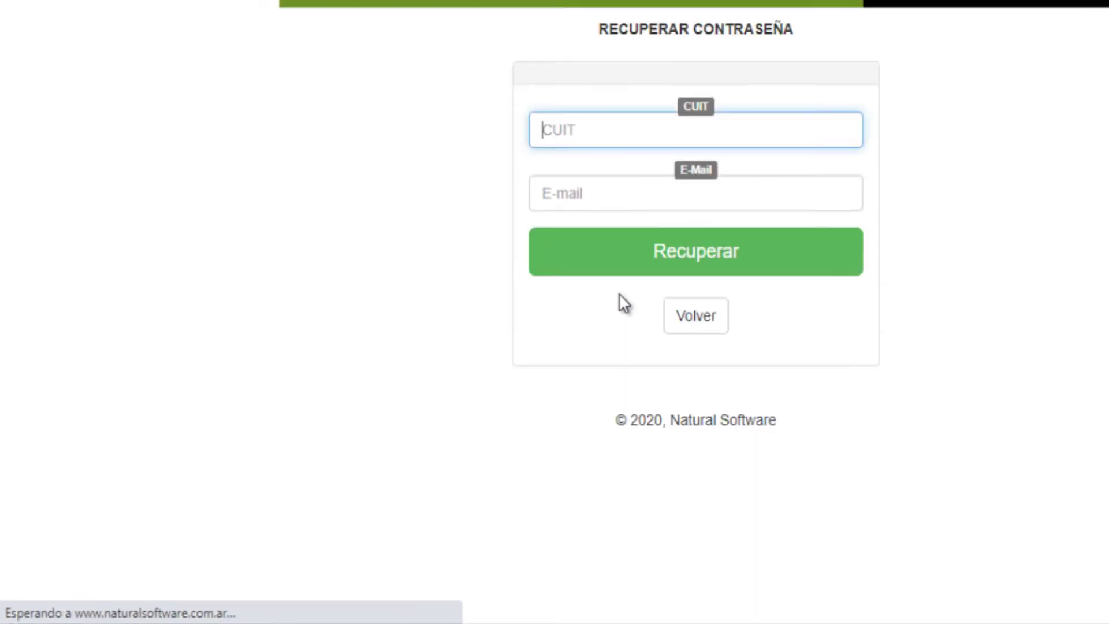
click(624, 133)
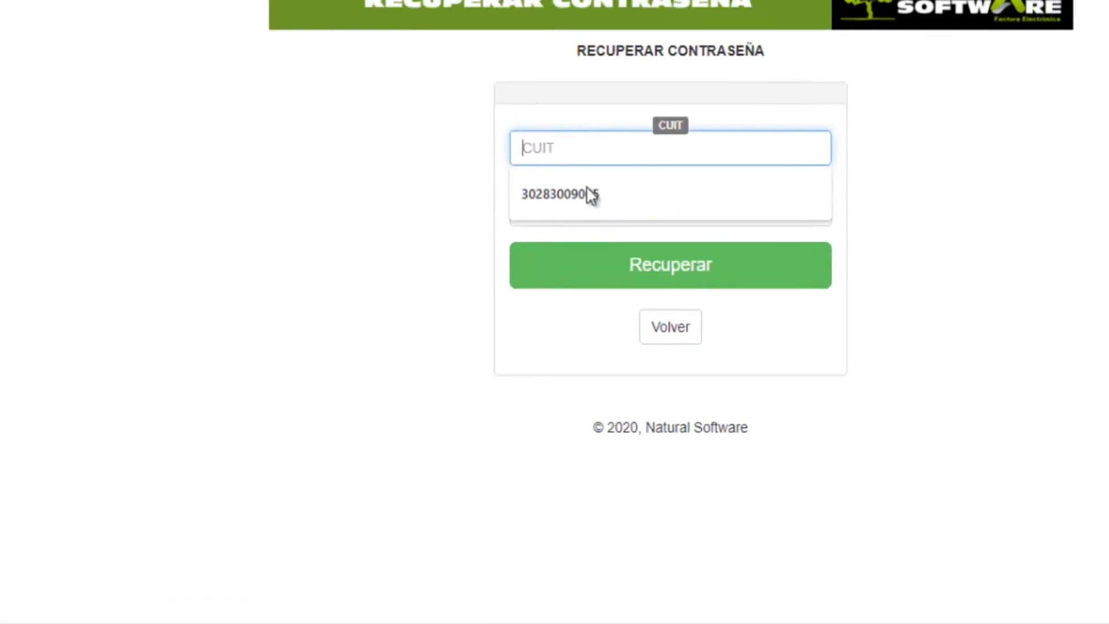
click(591, 195)
click(572, 208)
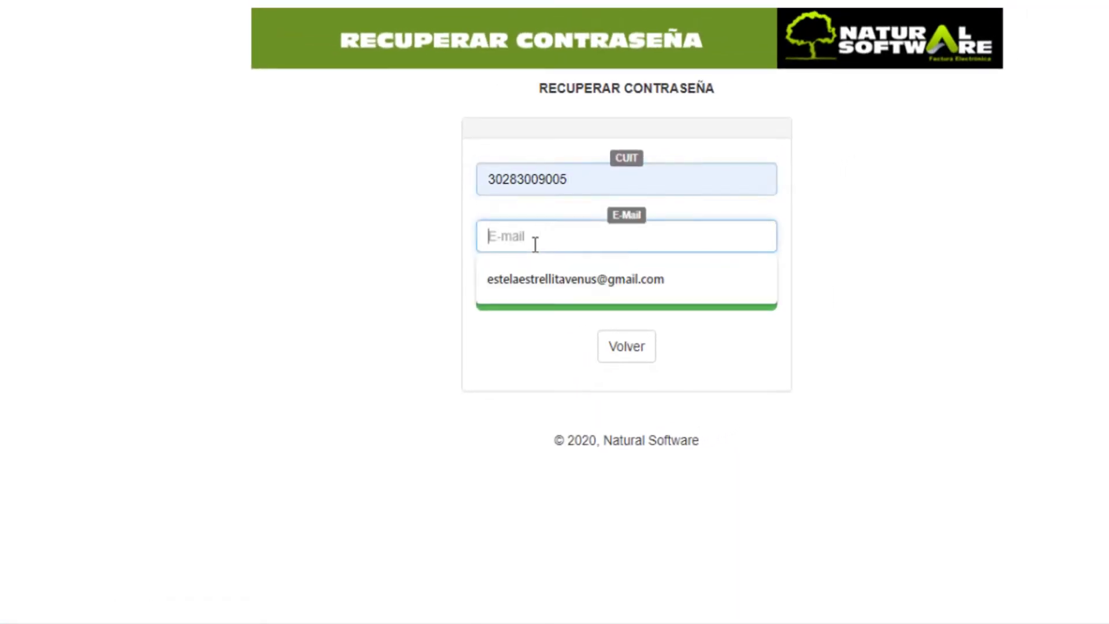
click(546, 278)
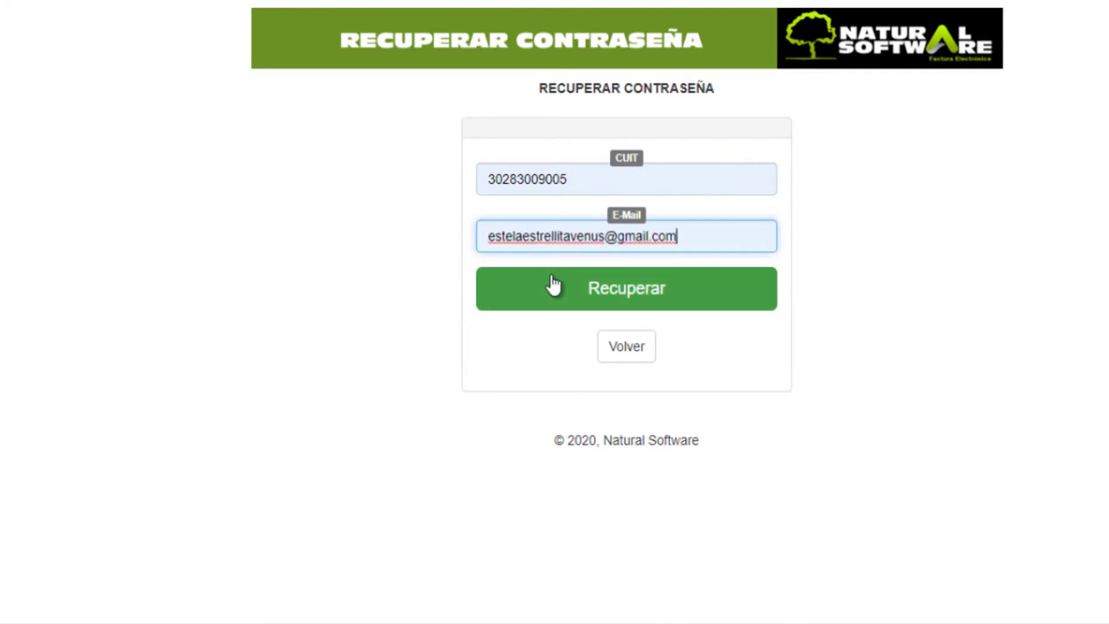
click(608, 289)
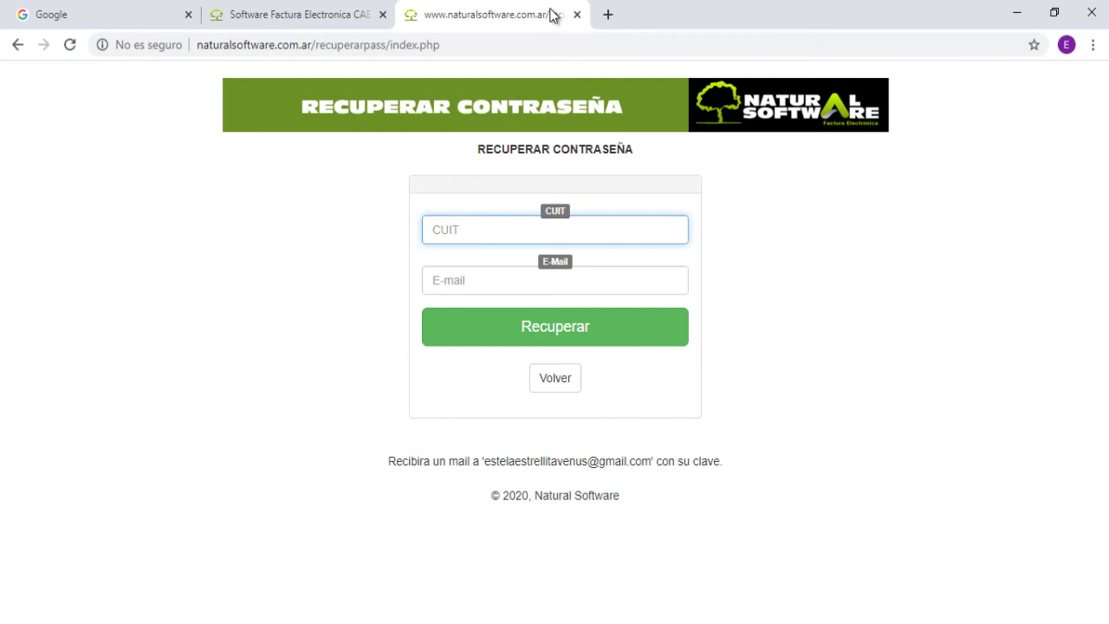
- Open the Gmail inbox, read the earlier "Soporte Tecnico - Recuperar contraseña" message, and select the password in it
click(105, 25)
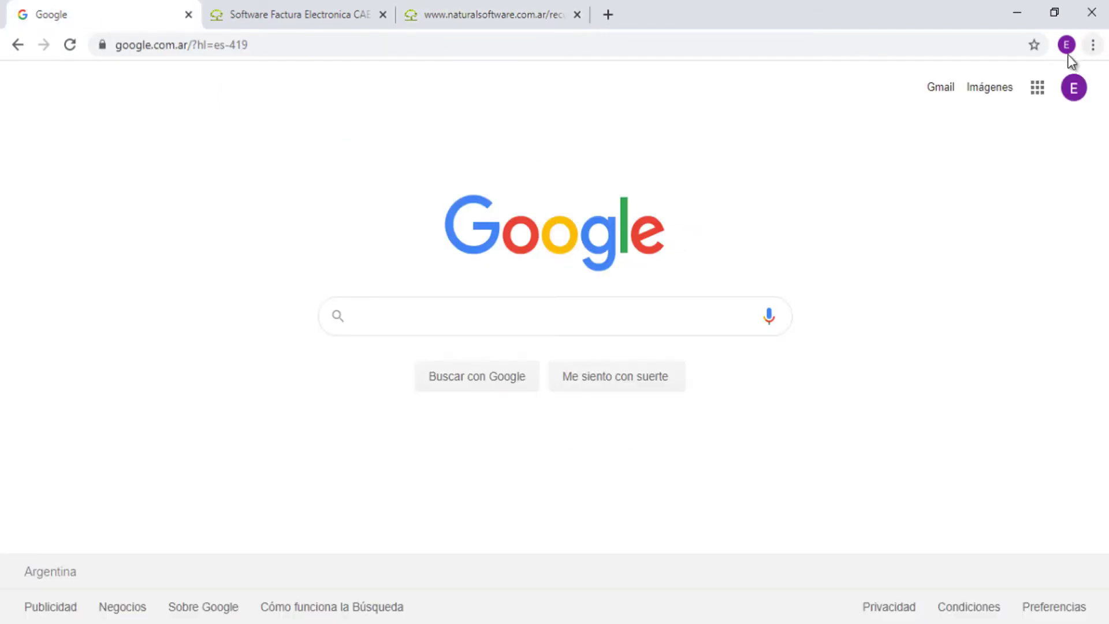
click(1072, 98)
click(1035, 93)
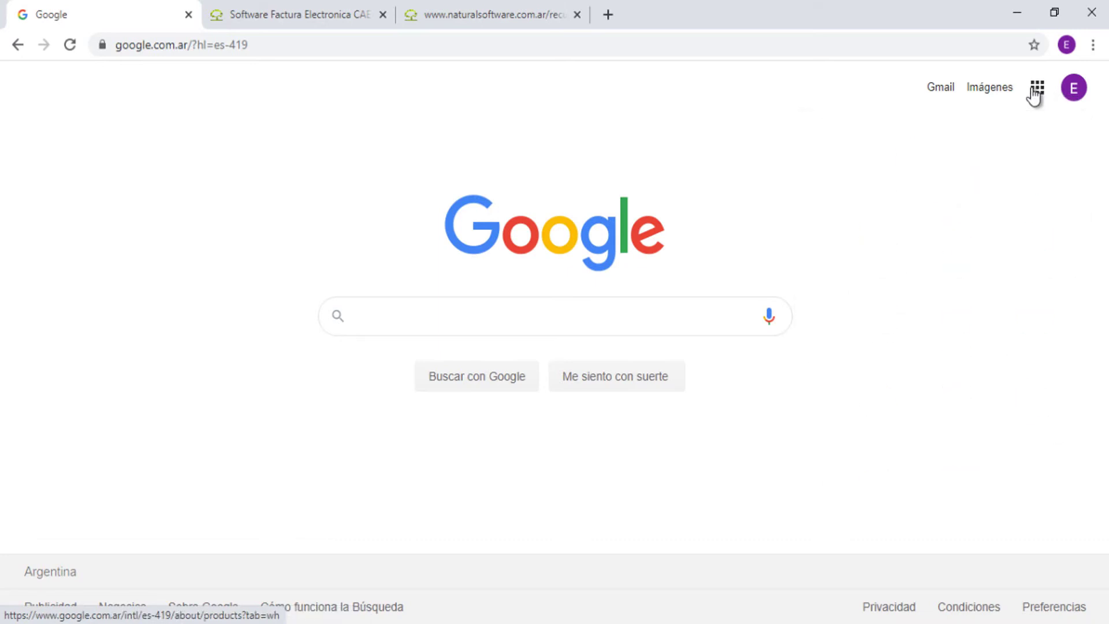
click(879, 337)
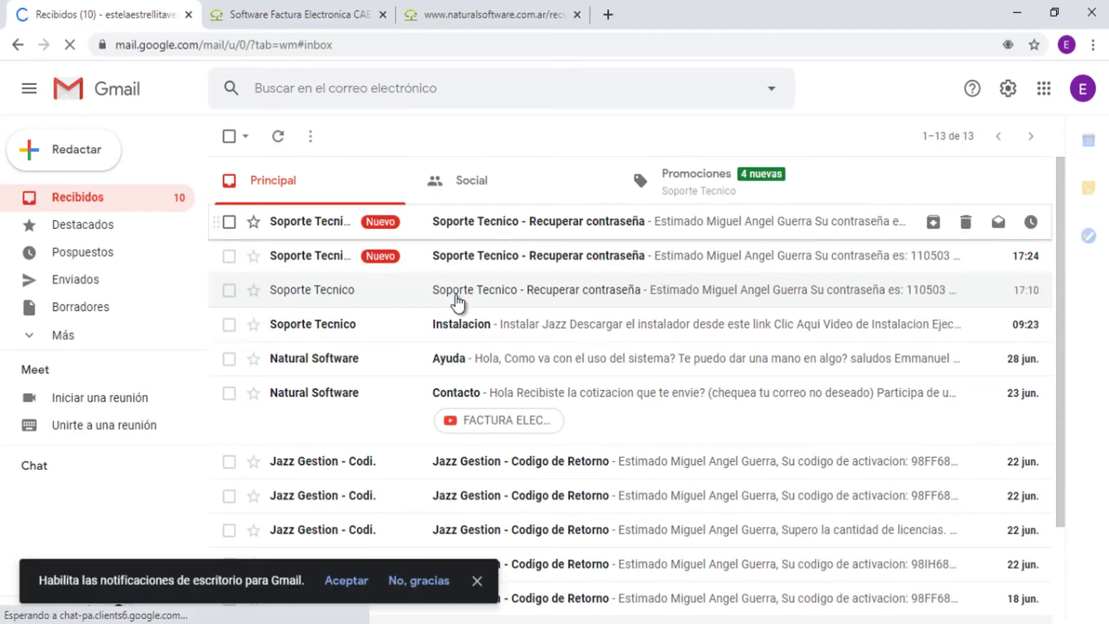
click(488, 283)
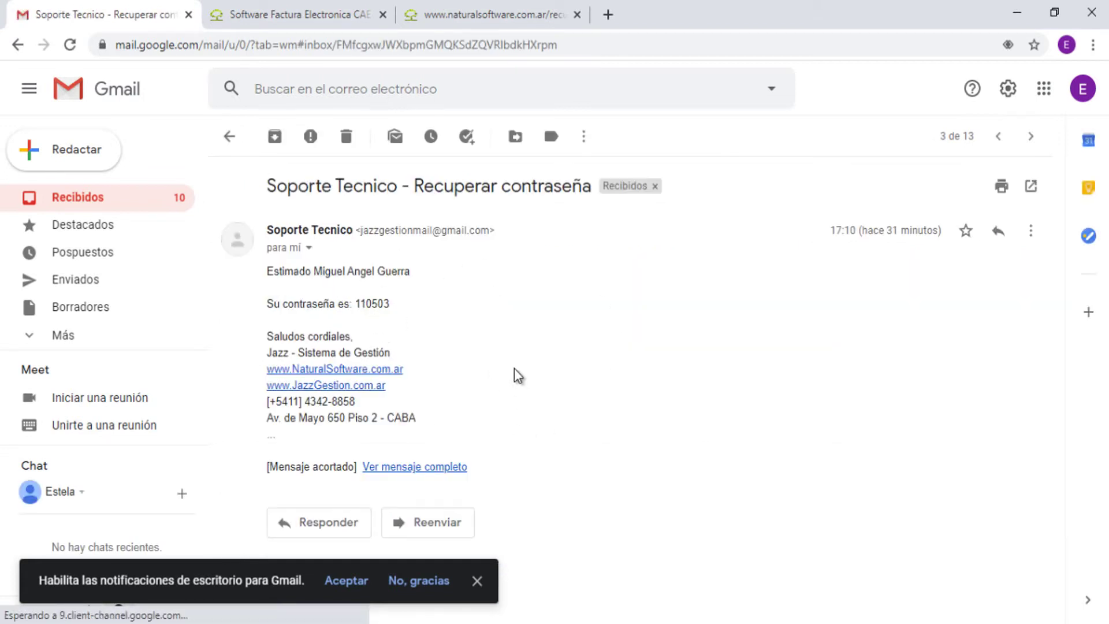
drag(355, 304, 397, 304)
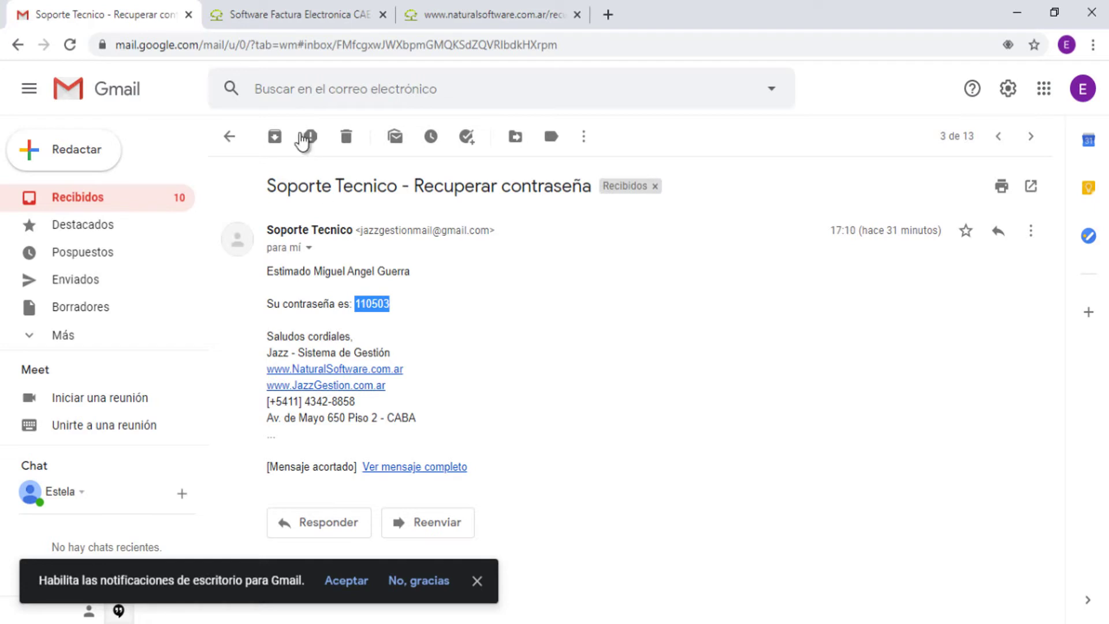
- Return to the Area de Clientes login and sign in with the customer's CUIT, e-mail and account password
click(501, 16)
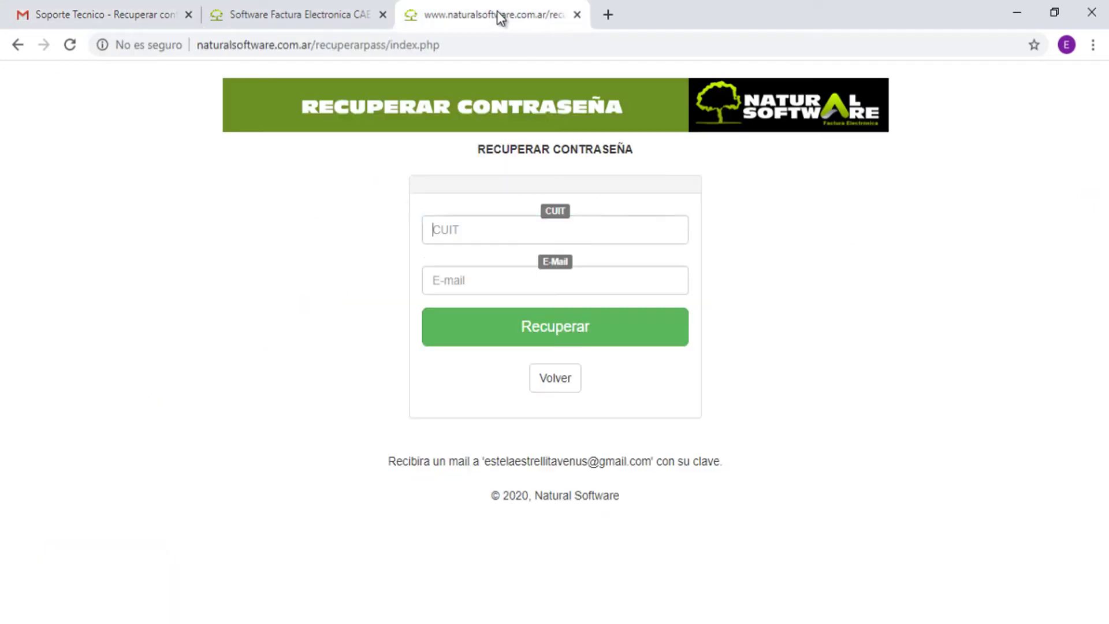
click(565, 382)
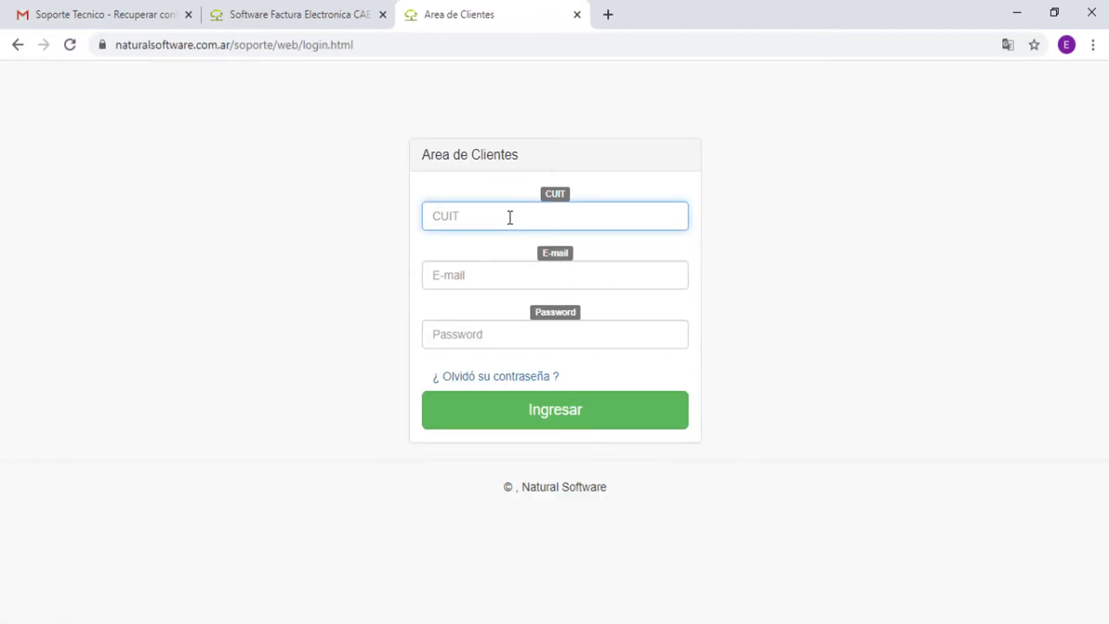
click(510, 218)
click(488, 246)
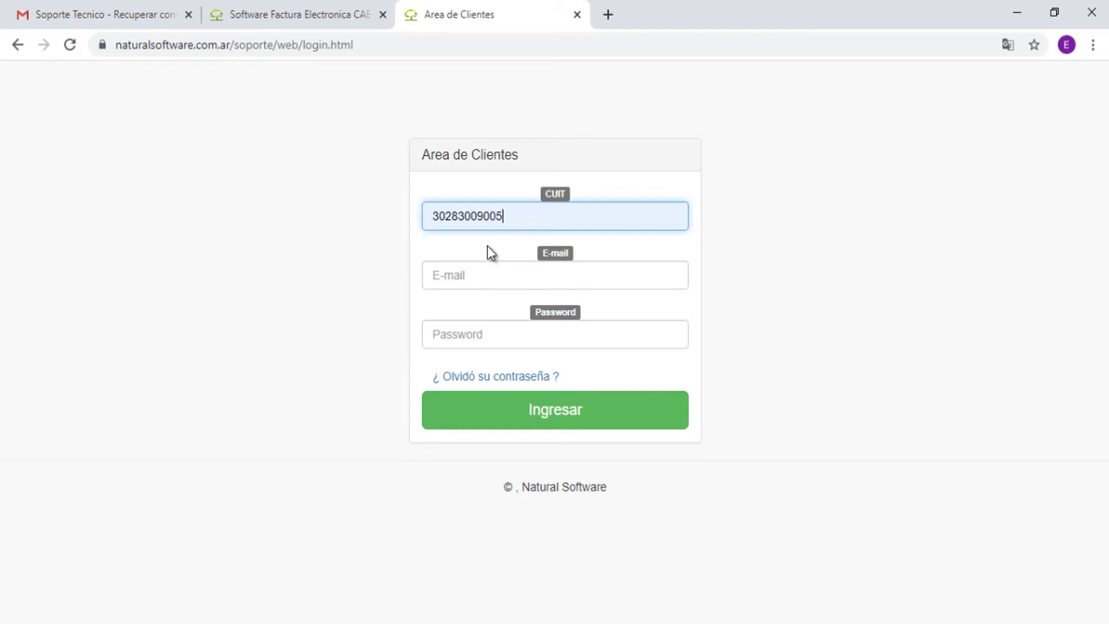
click(478, 275)
click(471, 313)
click(465, 342)
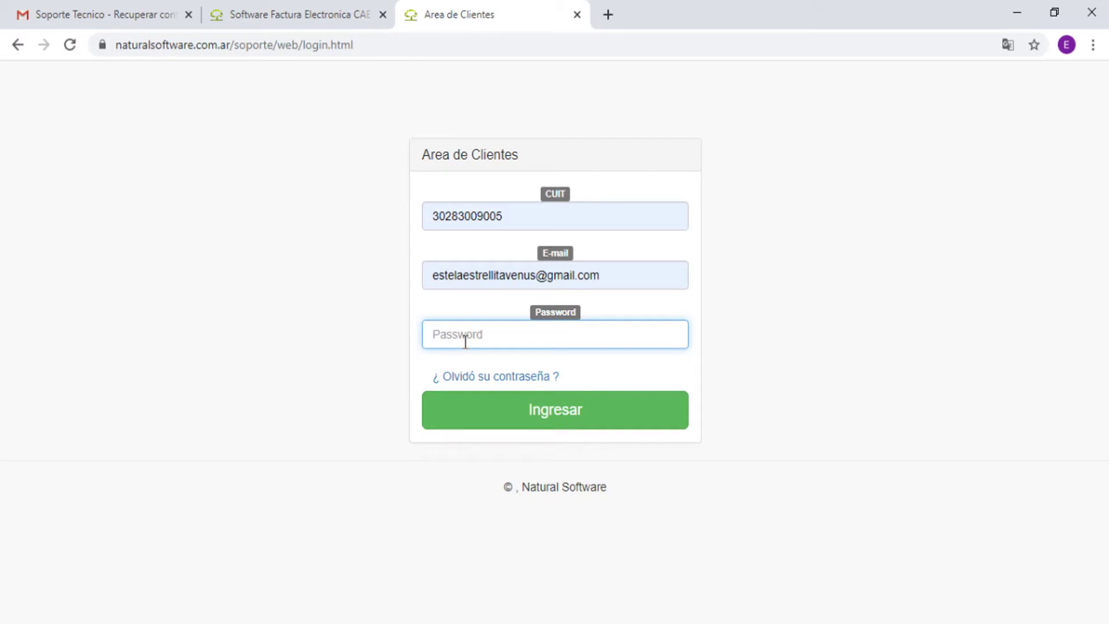
text(****)
click(516, 417)
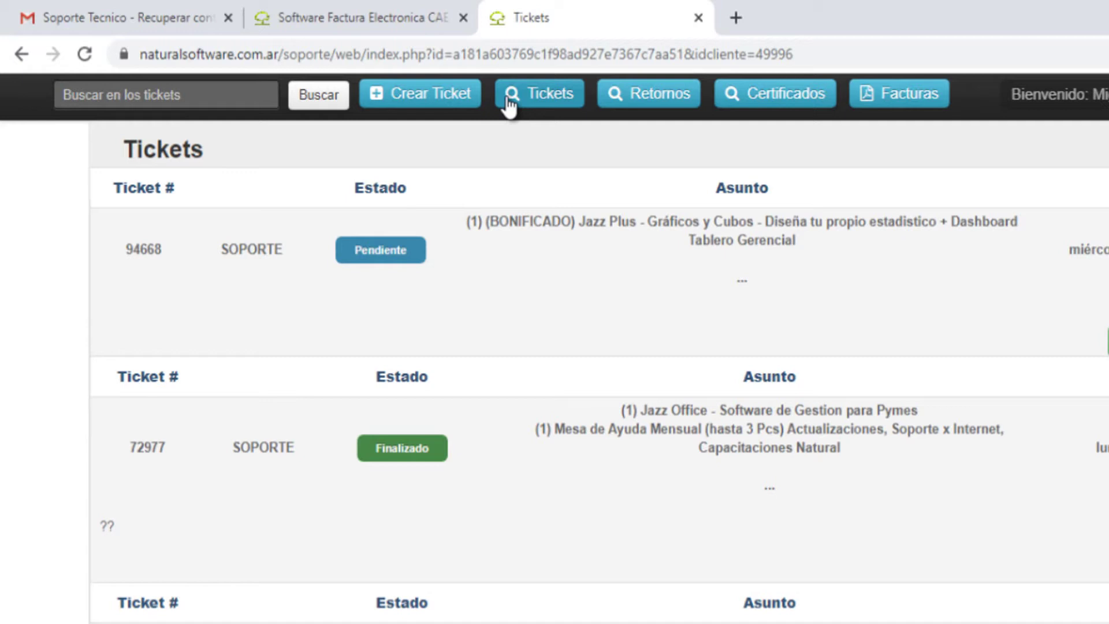
- Look through the Retornos, Certificados and Facturas sections of the client area
click(664, 103)
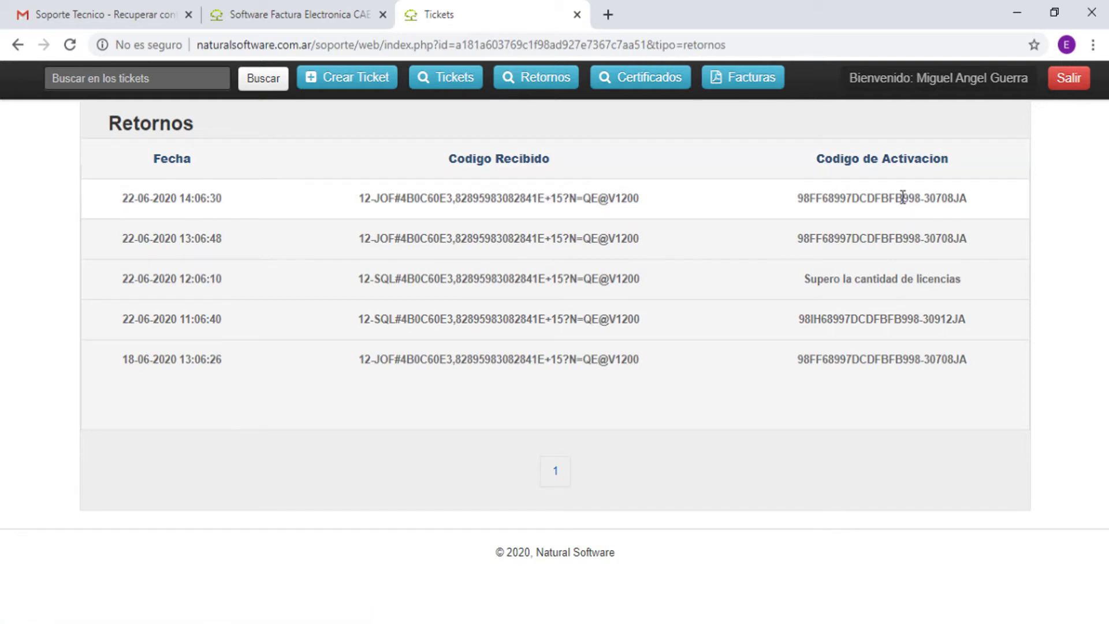
click(646, 81)
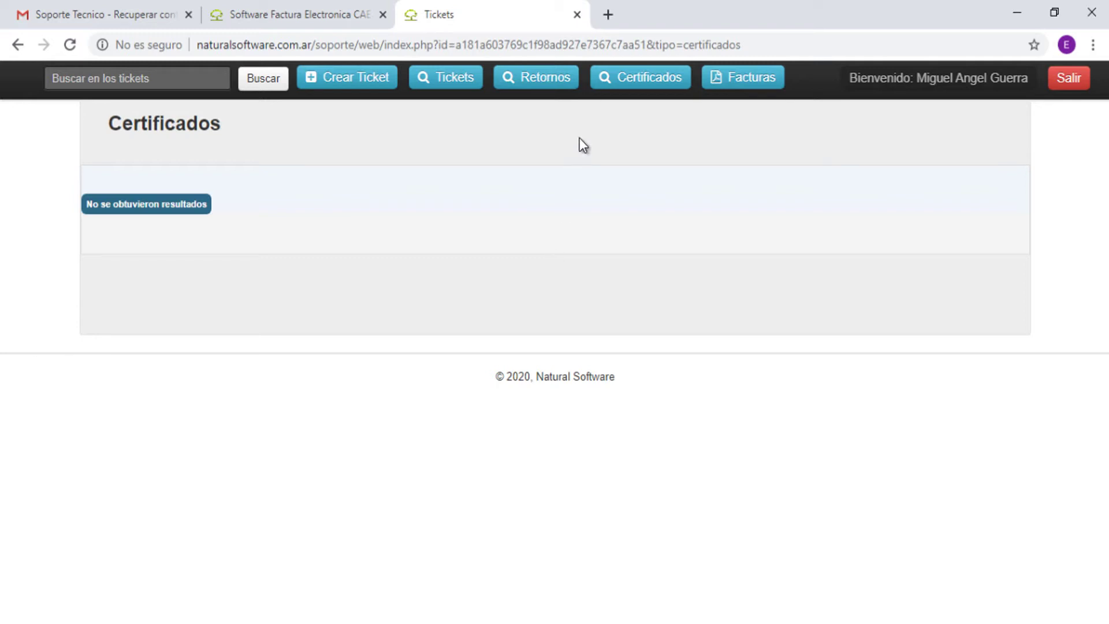
click(742, 82)
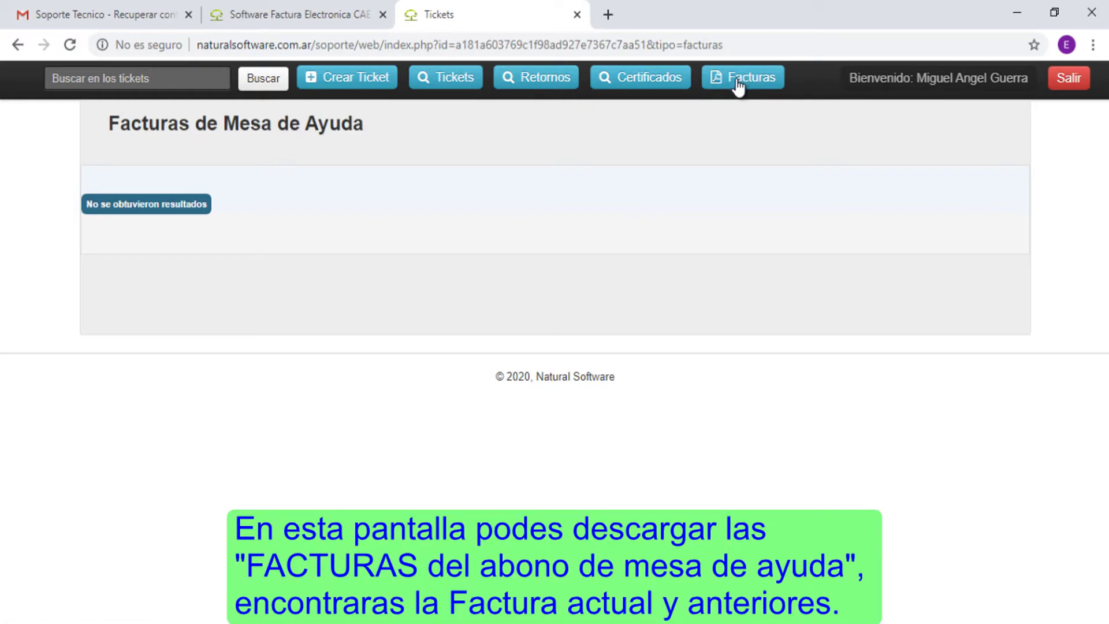
- Go back to the Tickets list and review the tickets with their statuses and available actions
click(465, 87)
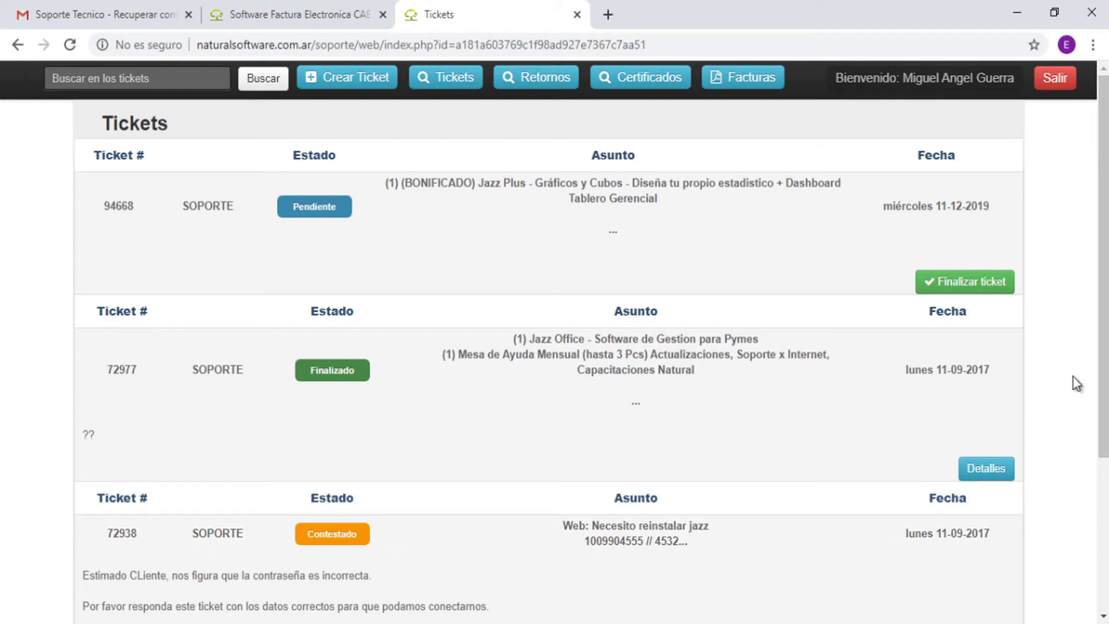
drag(1101, 230, 1101, 288)
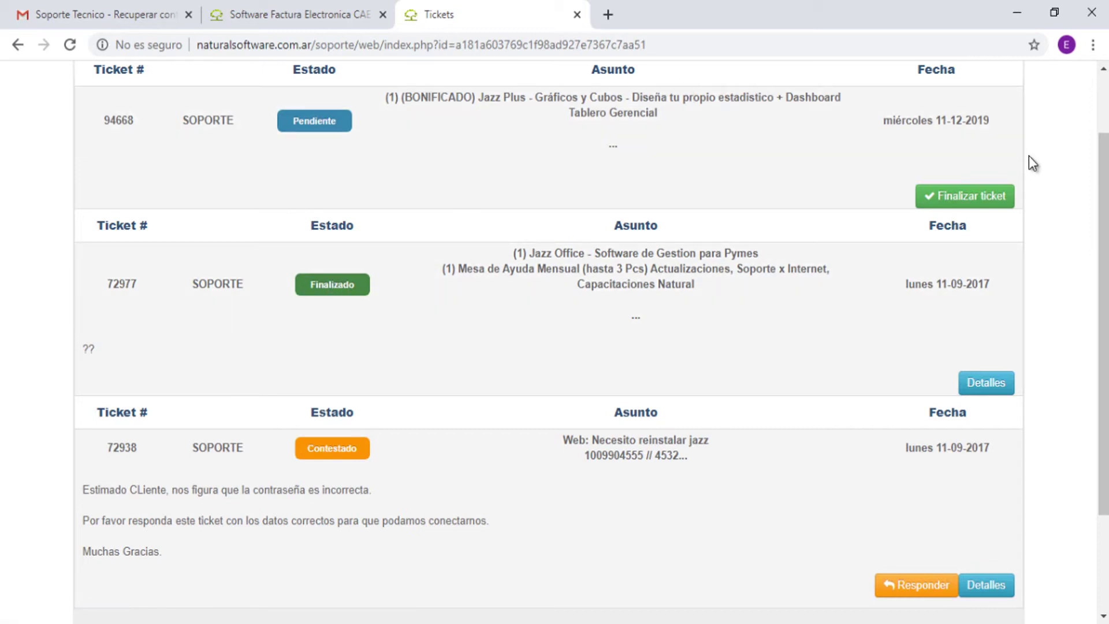
scroll(1100, 160, up, 2)
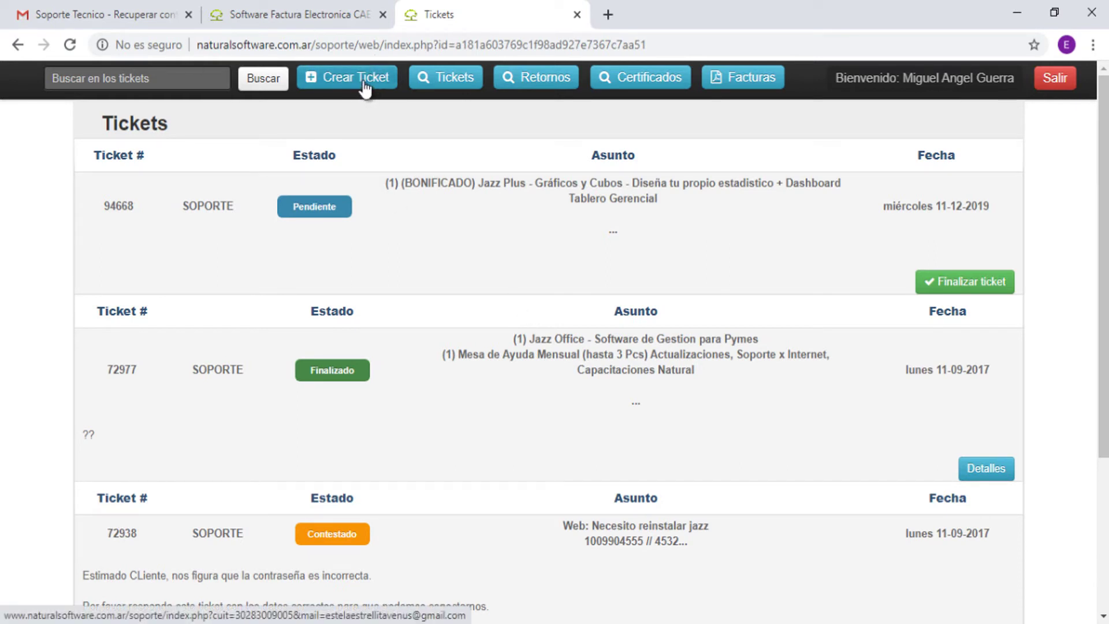
- Start a new SOPORTE ticket with the contact's name and the message "Quisiera saber como agregar la pantalla de vuelto en jazz"
click(364, 84)
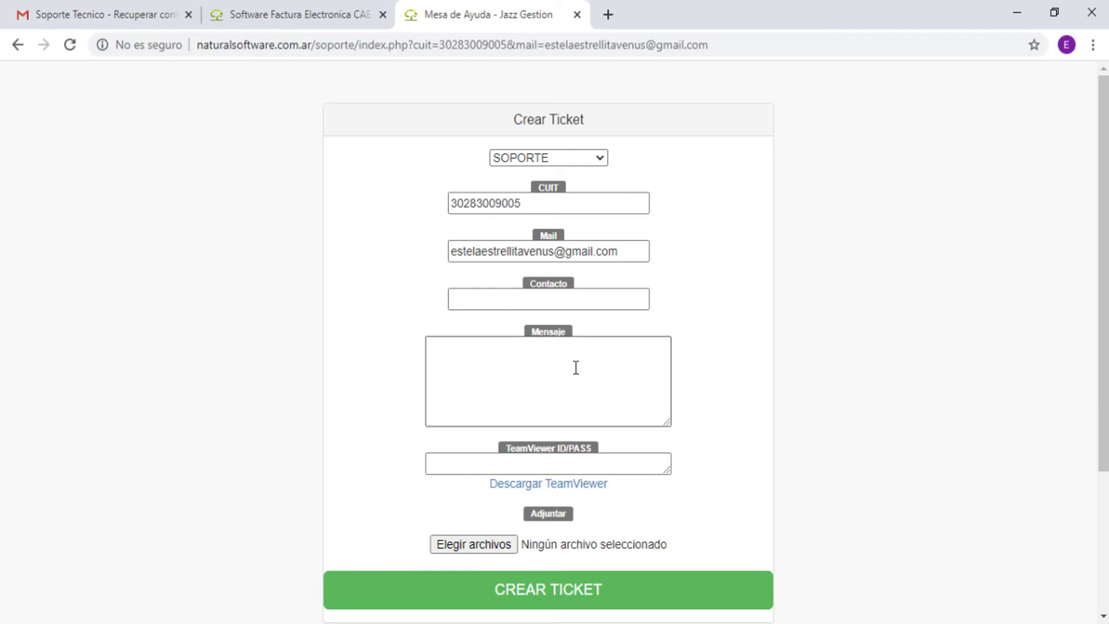
click(553, 300)
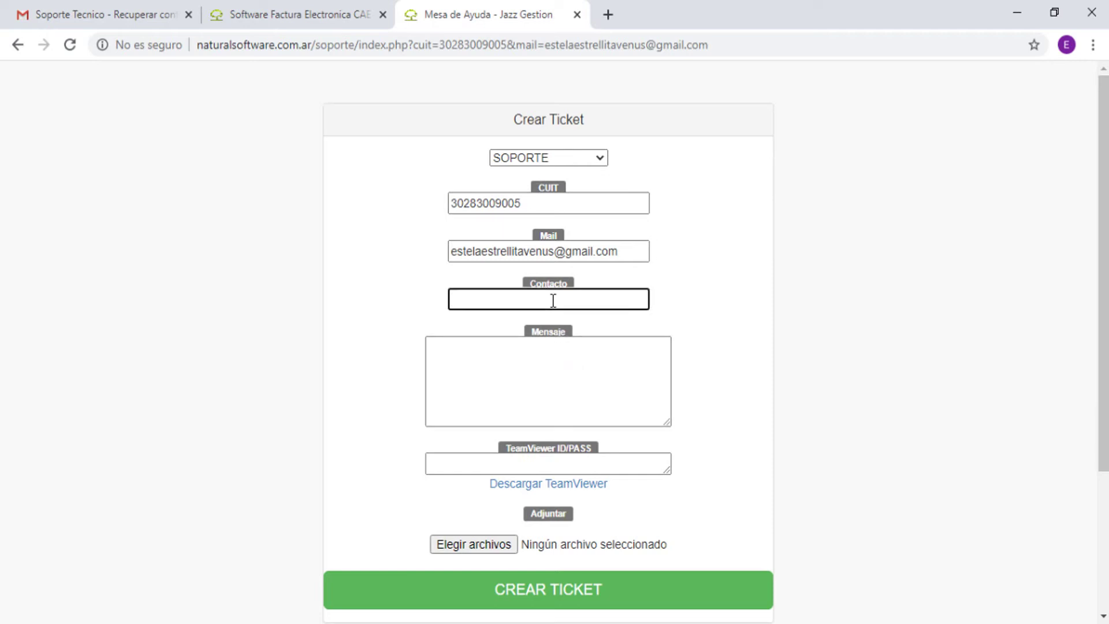
text(Miguel)
key(Tab)
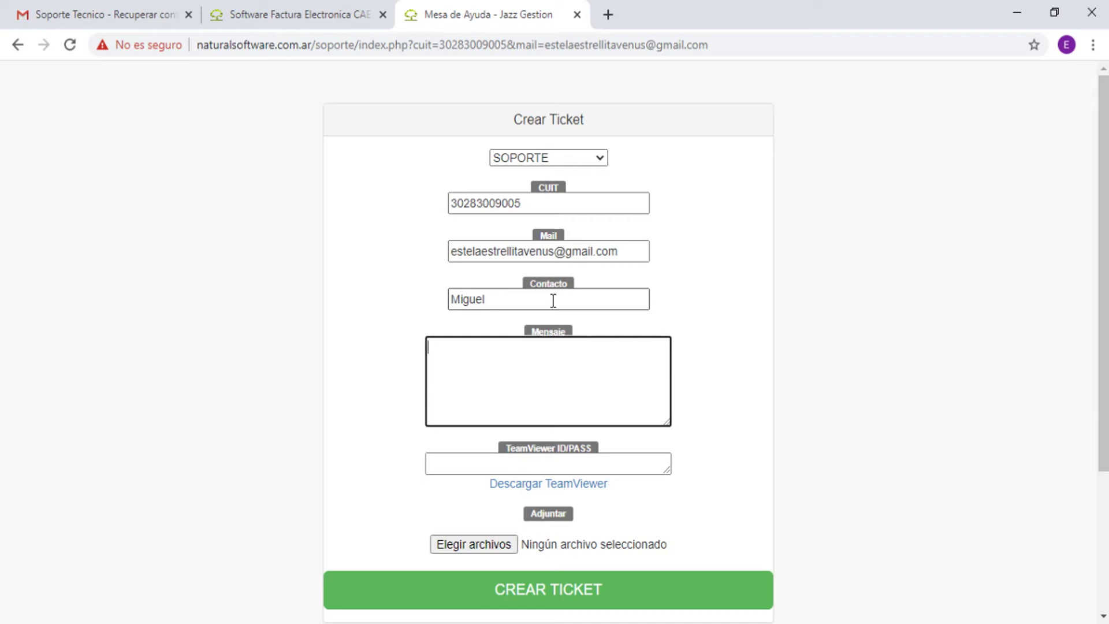
text(Quisiera saber como agregar)
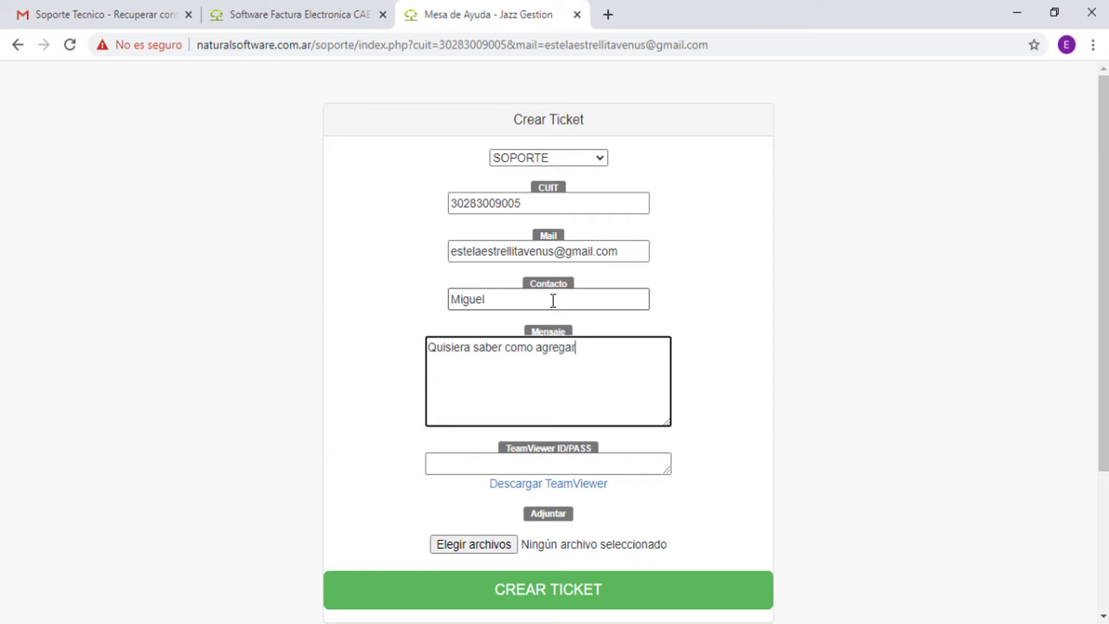
text( la pantalla de vu)
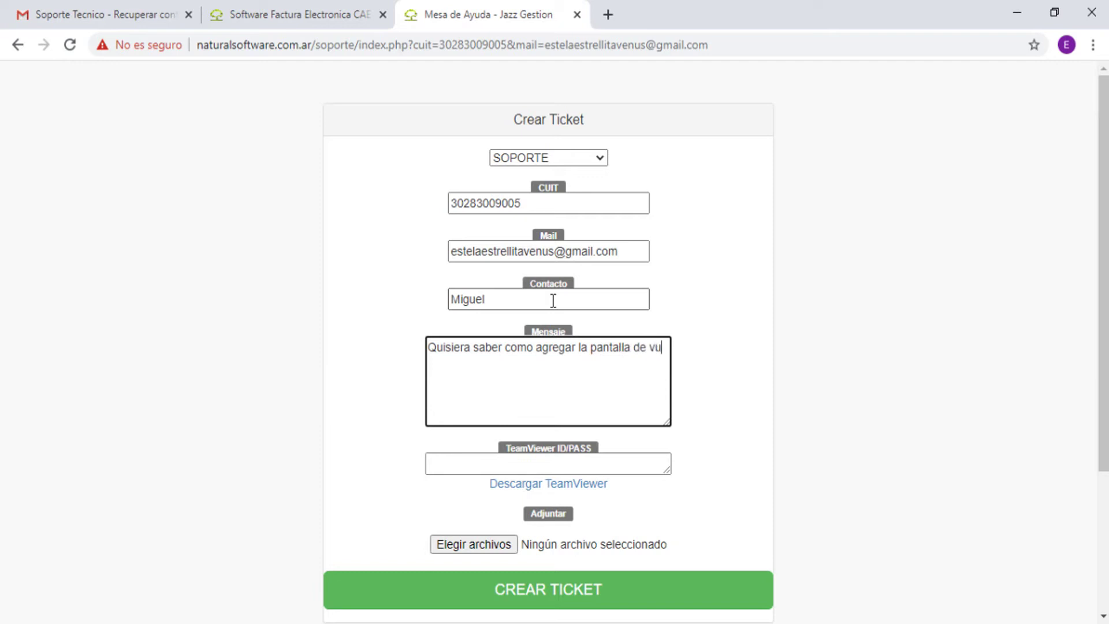
text(elto en jazz)
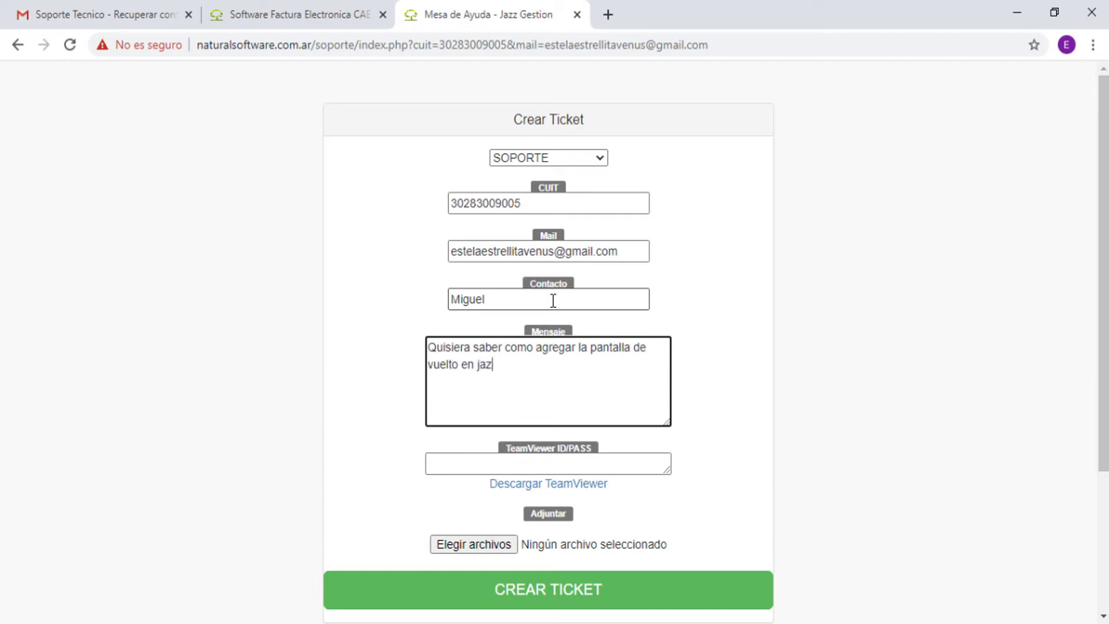
- Switch to Jazz Office and launch Soporte Remoto to obtain the details for the ticket's TeamViewer ID/PASS field
click(535, 467)
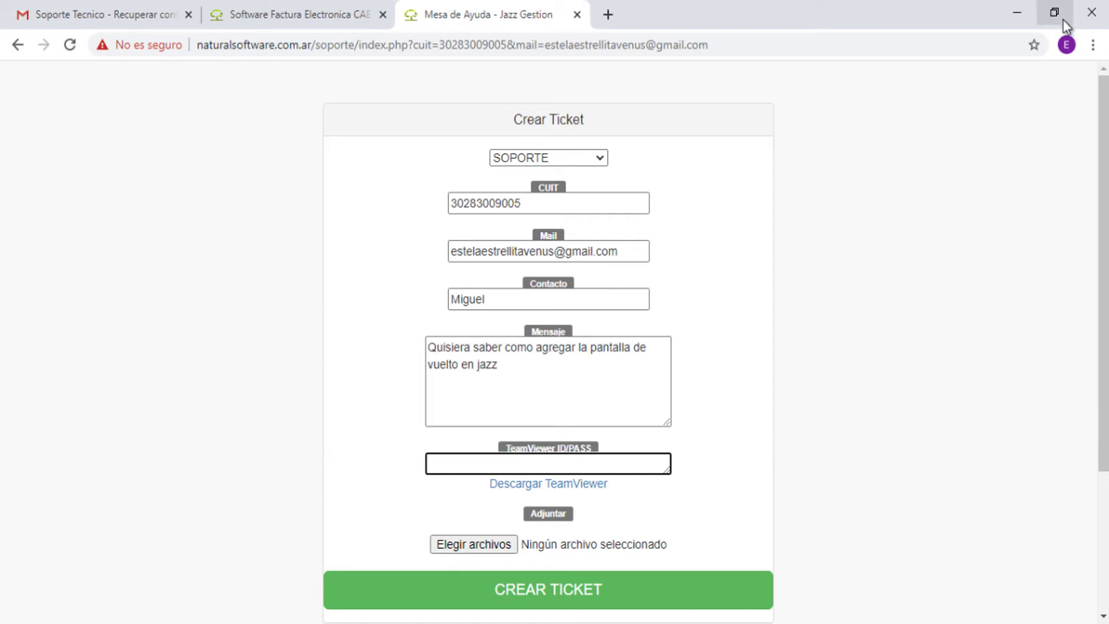
click(1020, 13)
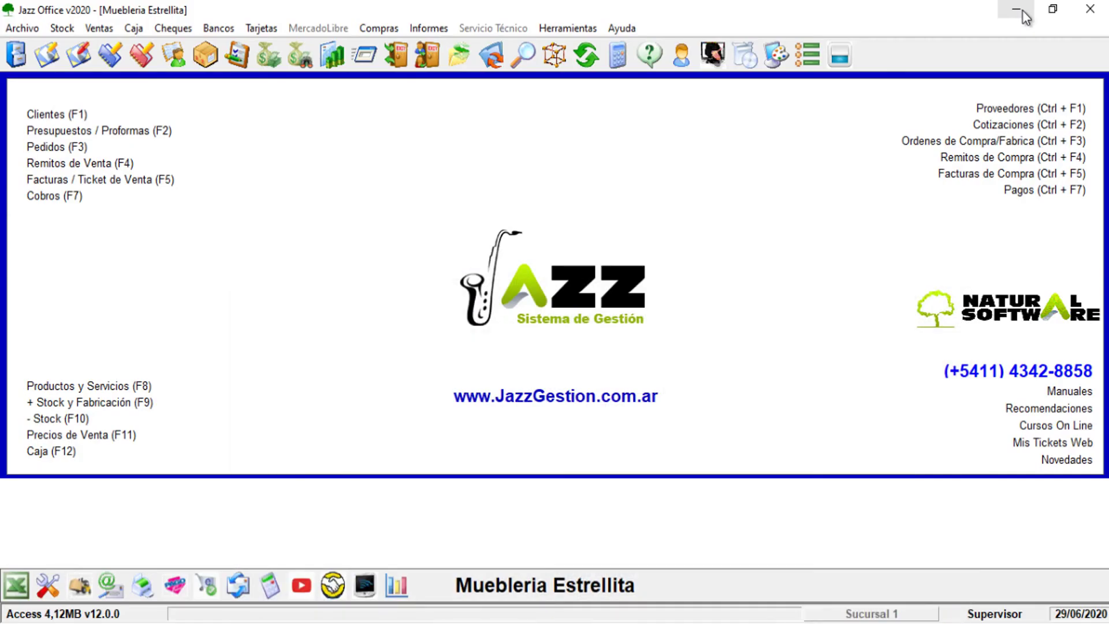
click(1022, 15)
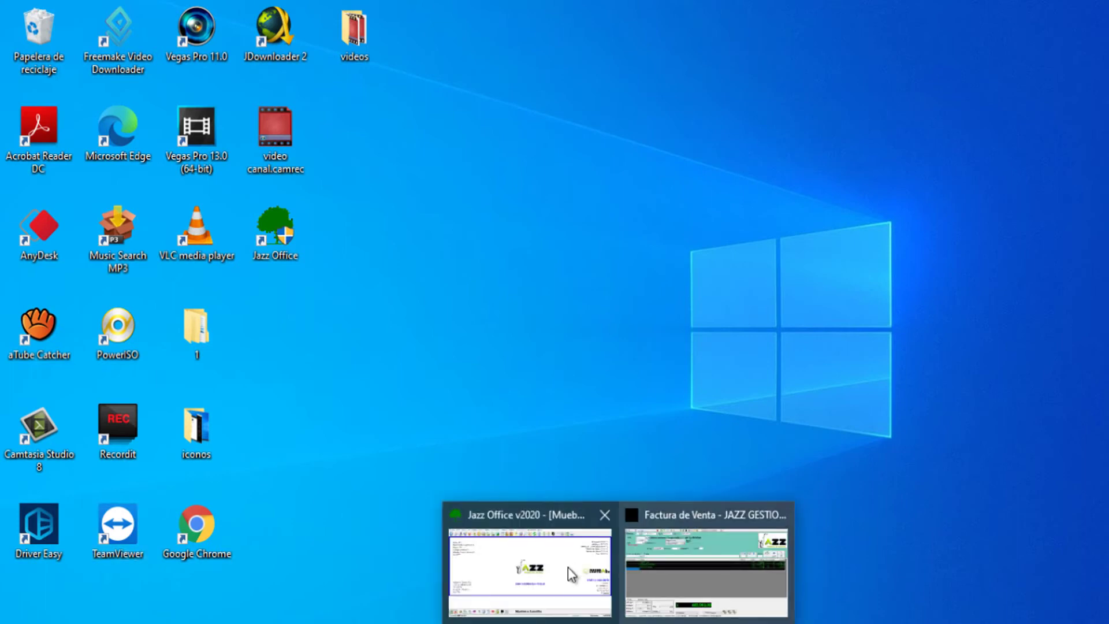
click(552, 572)
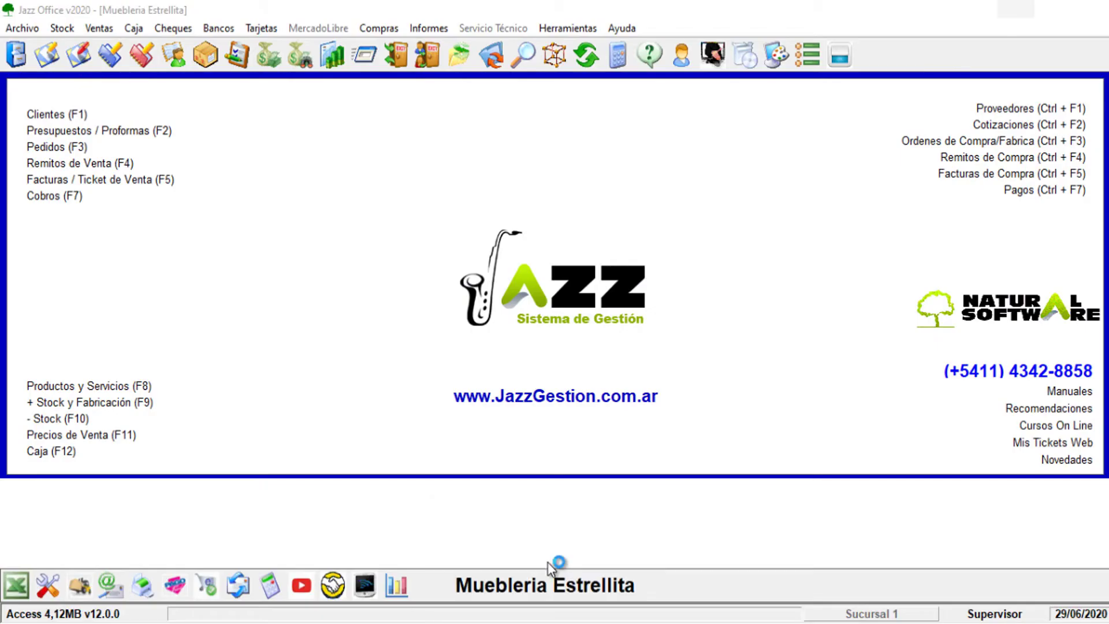
click(571, 30)
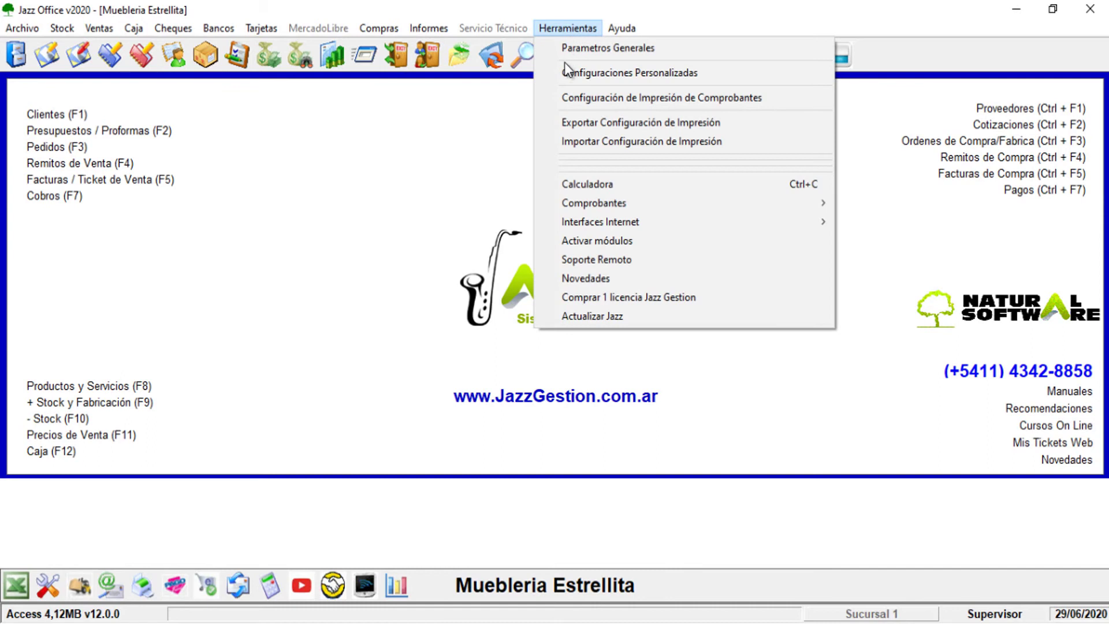
click(594, 259)
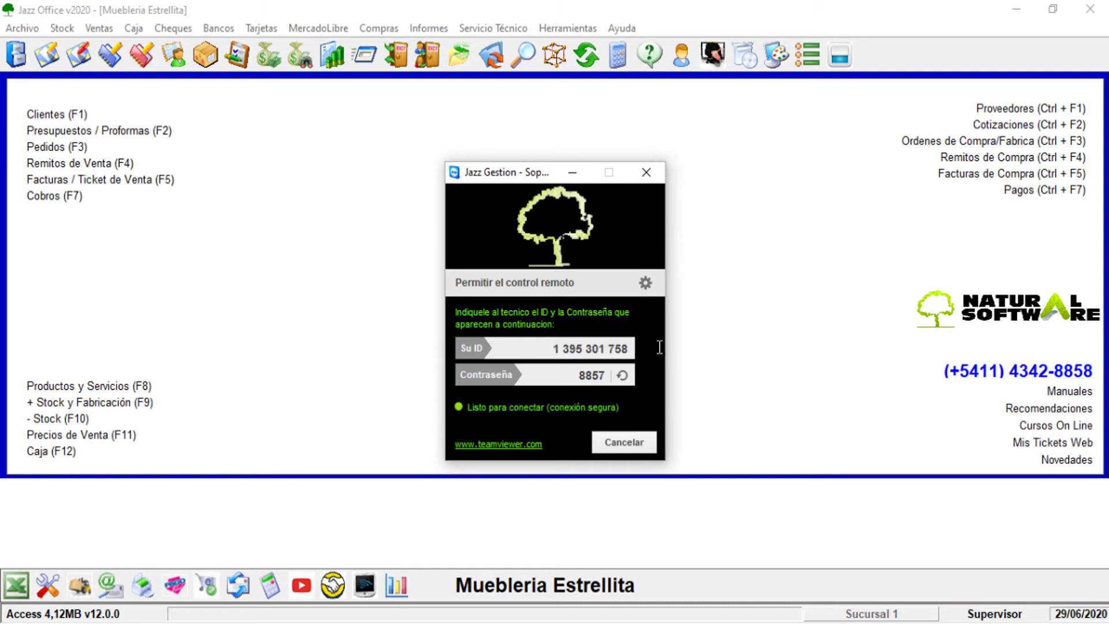
- Copy the remote support ID from the Jazz Gestion support window
double_click(553, 349)
right_click(591, 354)
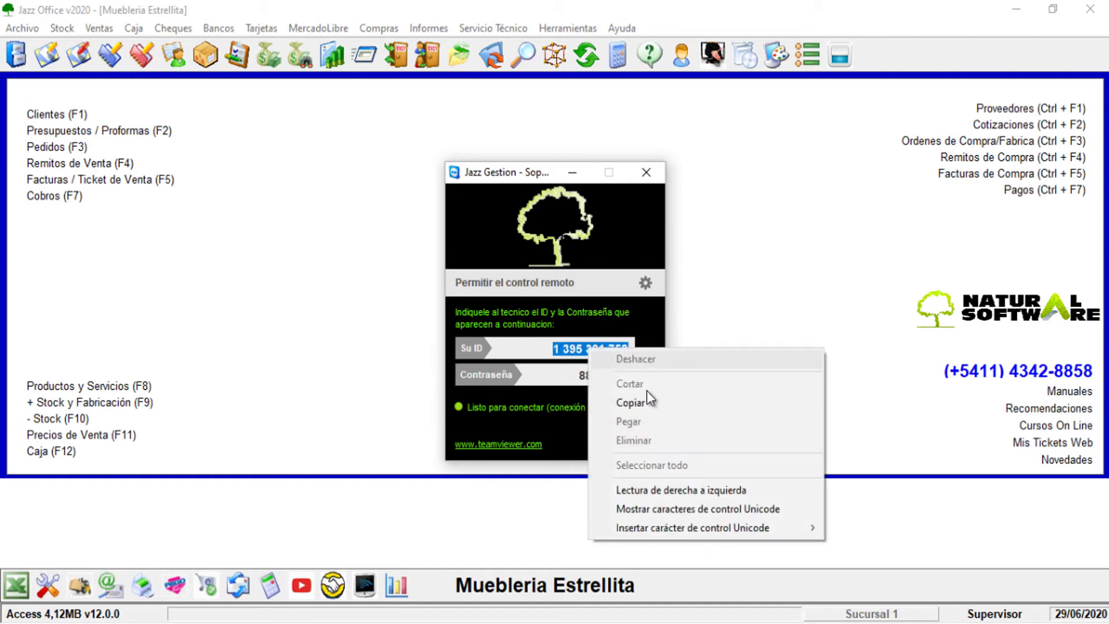
click(619, 402)
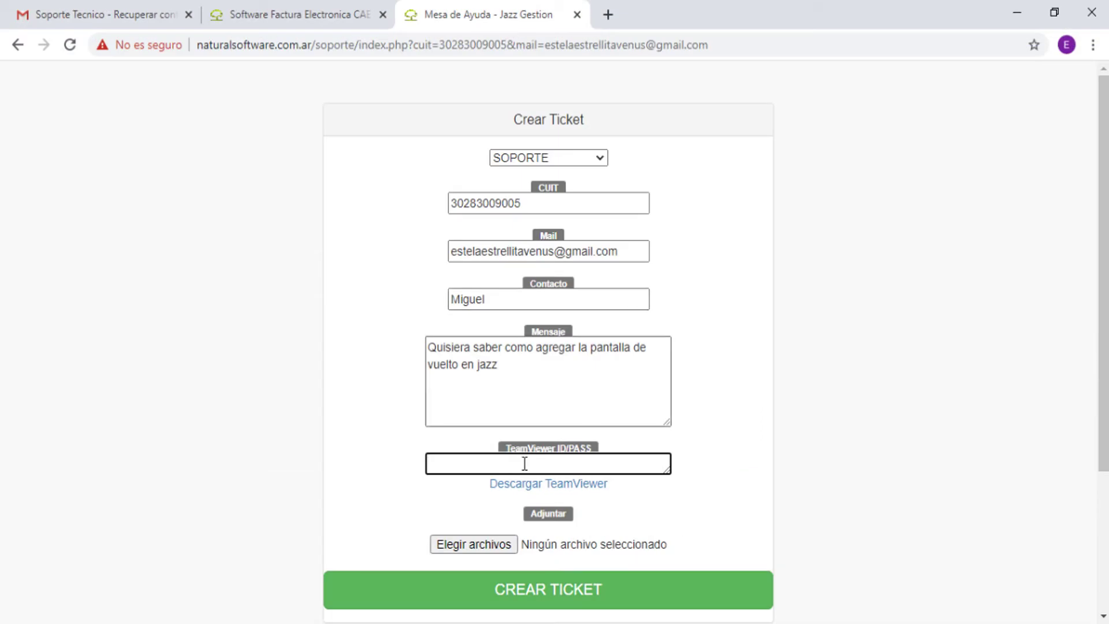
- Paste the copied remote support ID into the ticket's TeamViewer ID/PASS field, followed by a slash
click(498, 463)
right_click(498, 462)
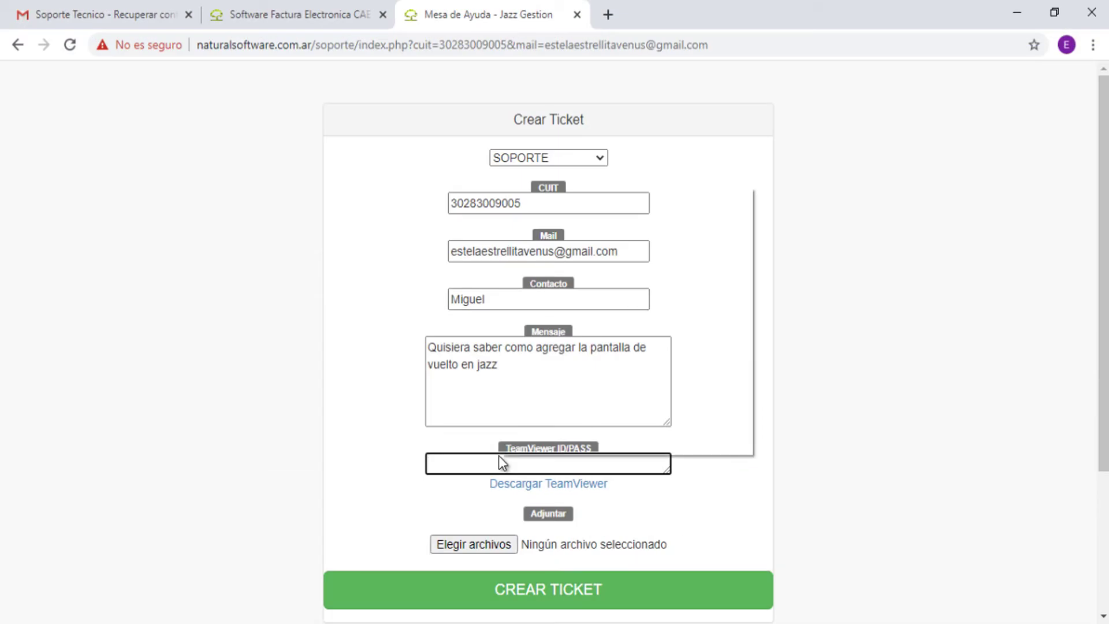
click(547, 318)
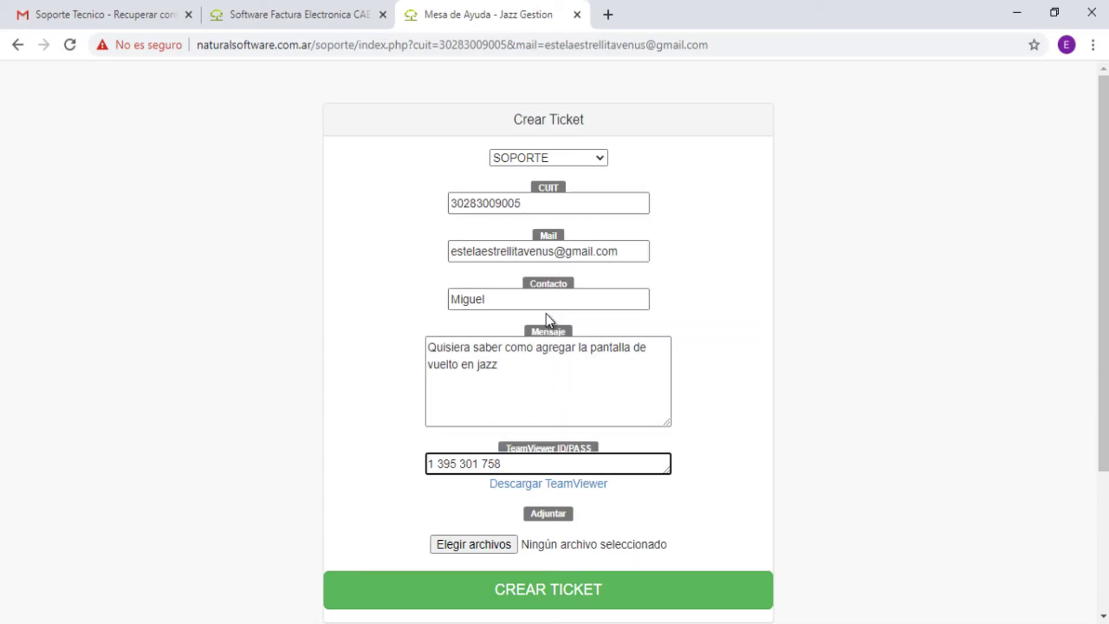
text(/)
- Switch to the Jazz Gestion support window and copy the remote access password
mouse_move(739, 623)
click(749, 584)
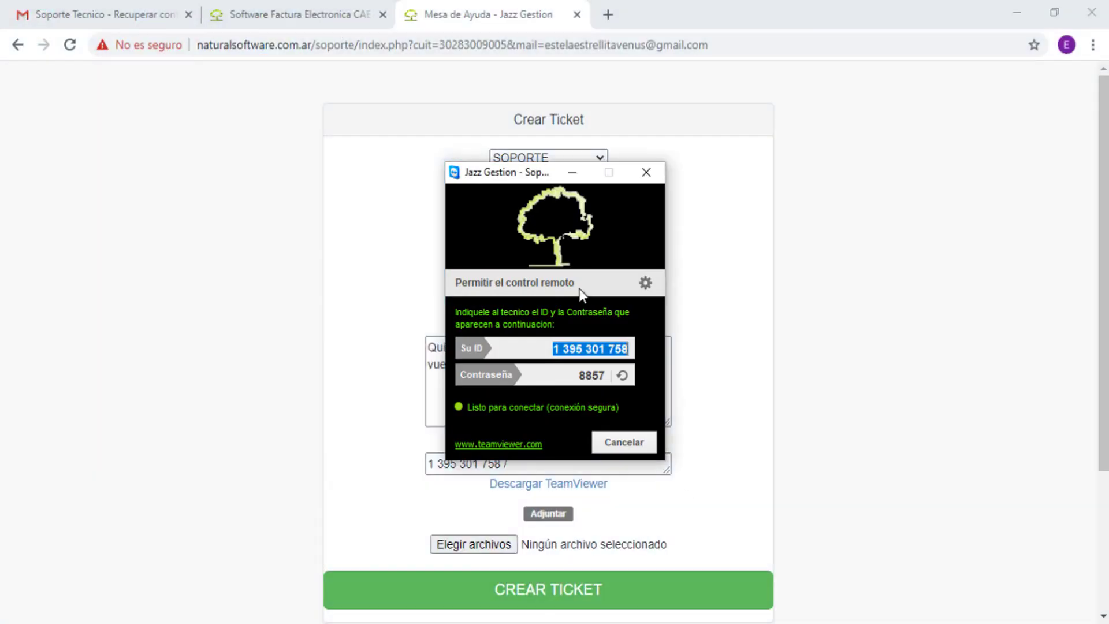
drag(580, 375, 640, 379)
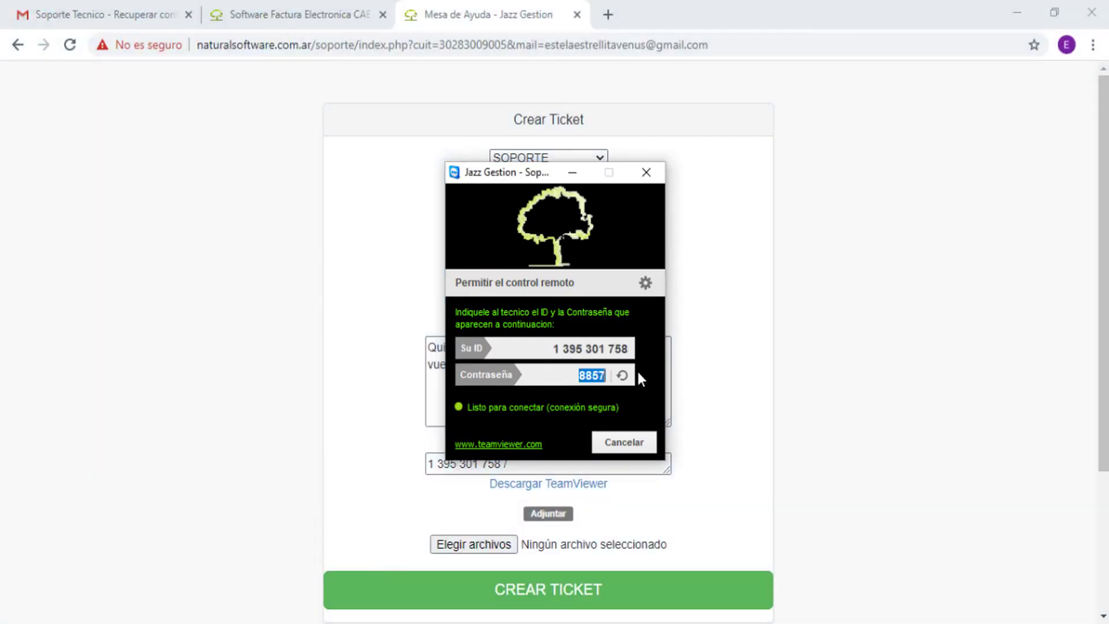
right_click(584, 376)
click(648, 431)
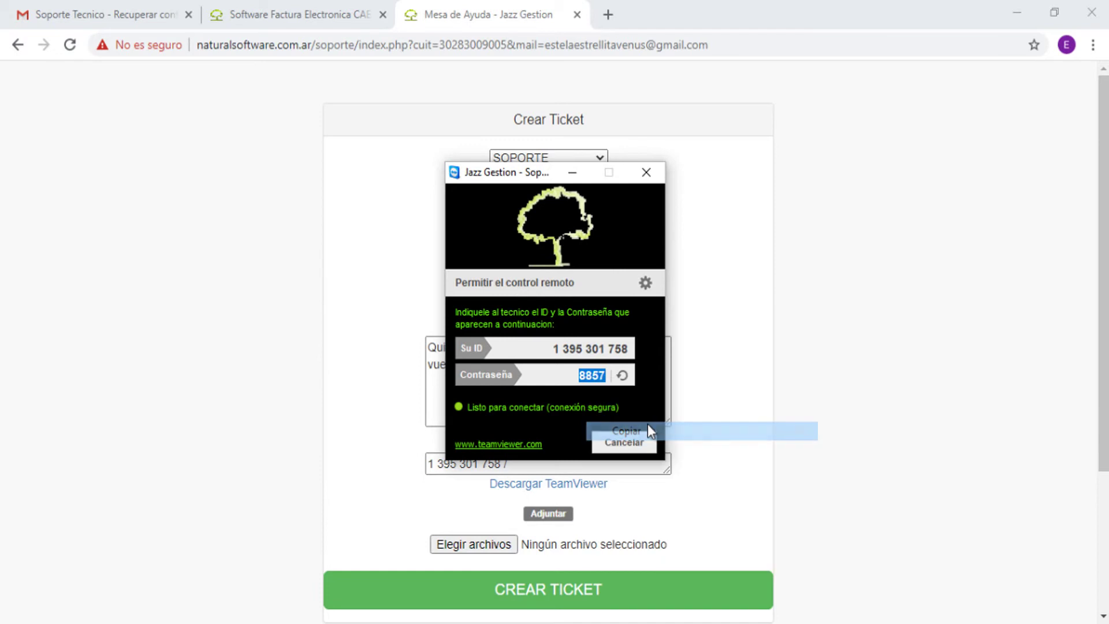
- Return to the ticket form and paste the remote access password after the slash in the TeamViewer ID/PASS field
click(852, 376)
click(530, 462)
click(531, 462)
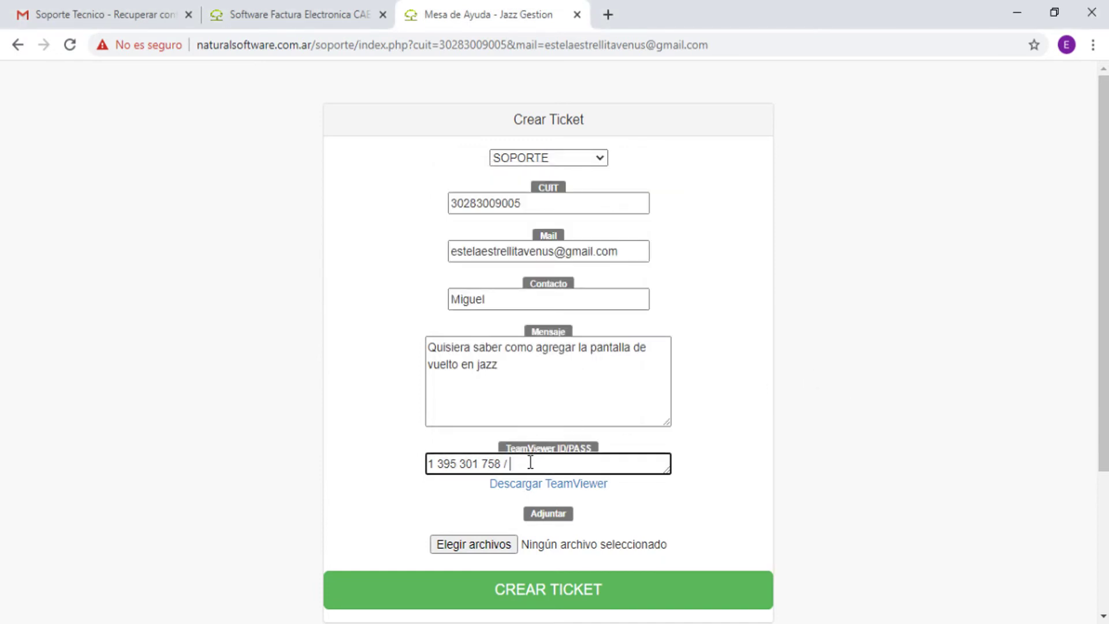
right_click(531, 463)
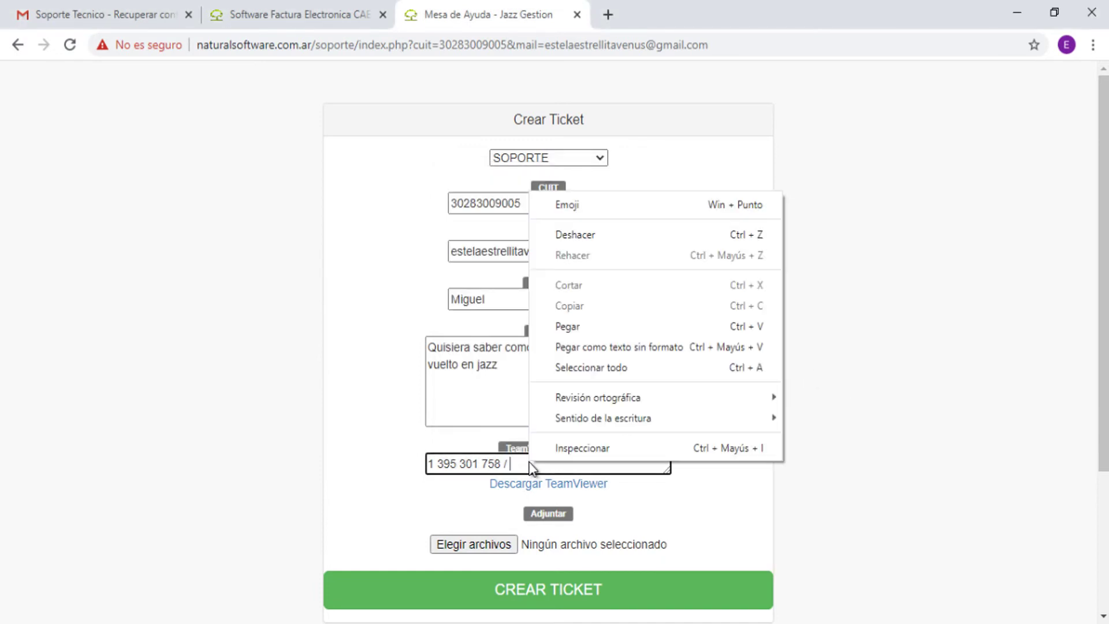
click(576, 330)
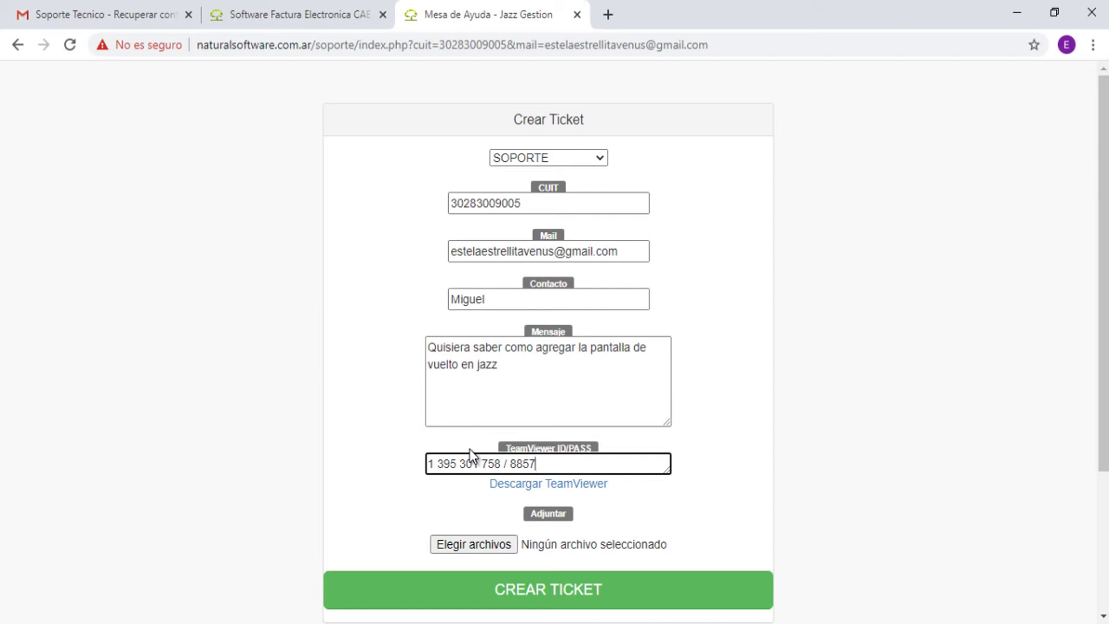
- Capture the Factura de Venta screen in Jazz Gestion and paste the screenshot into a blank Paint image
click(619, 623)
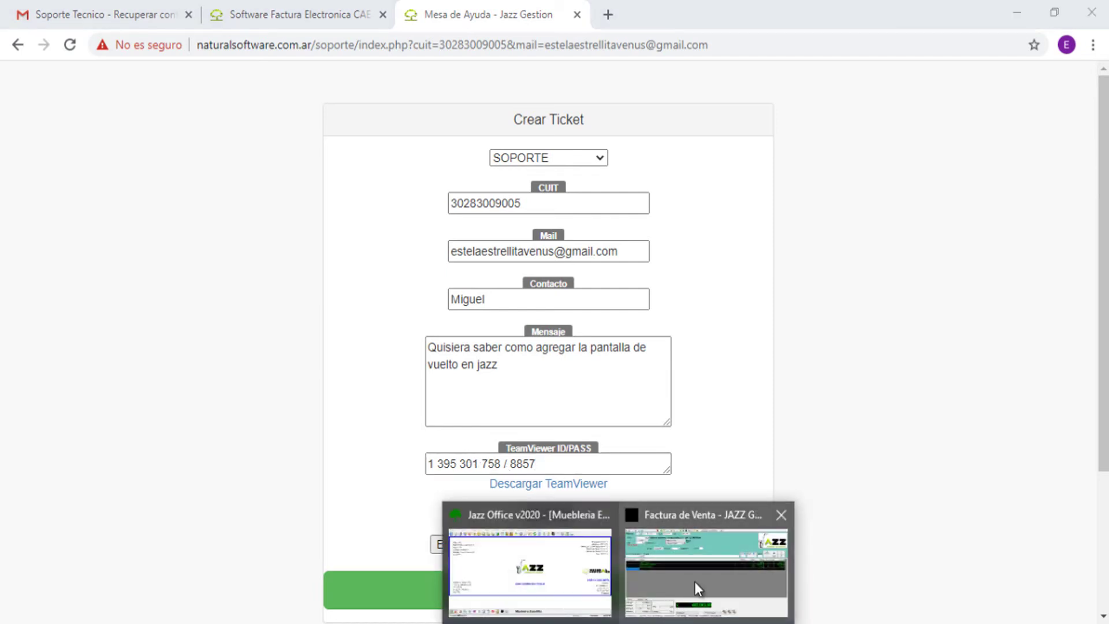
click(696, 581)
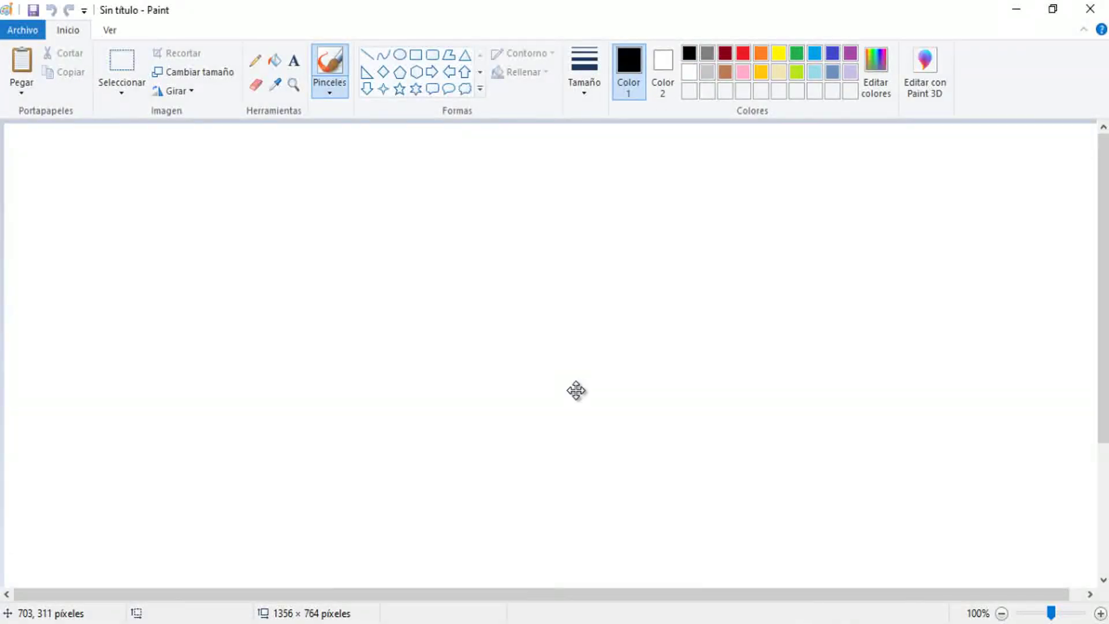
key(ctrl+v)
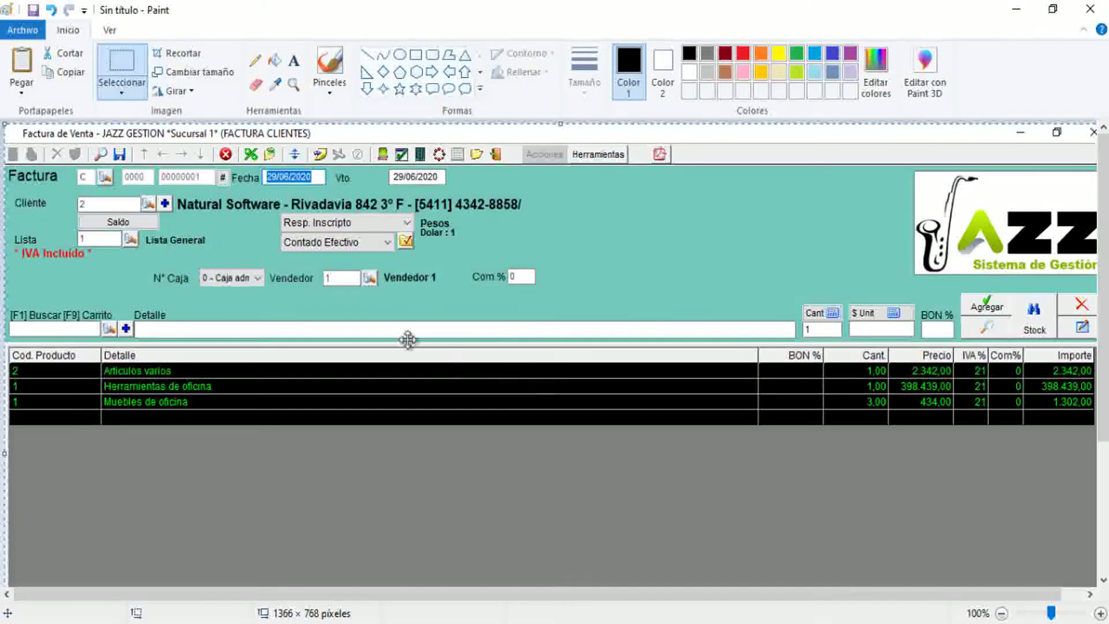
- Save the pasted screenshot to Escritorio in JPEG format as captura.jpg
click(39, 31)
click(91, 173)
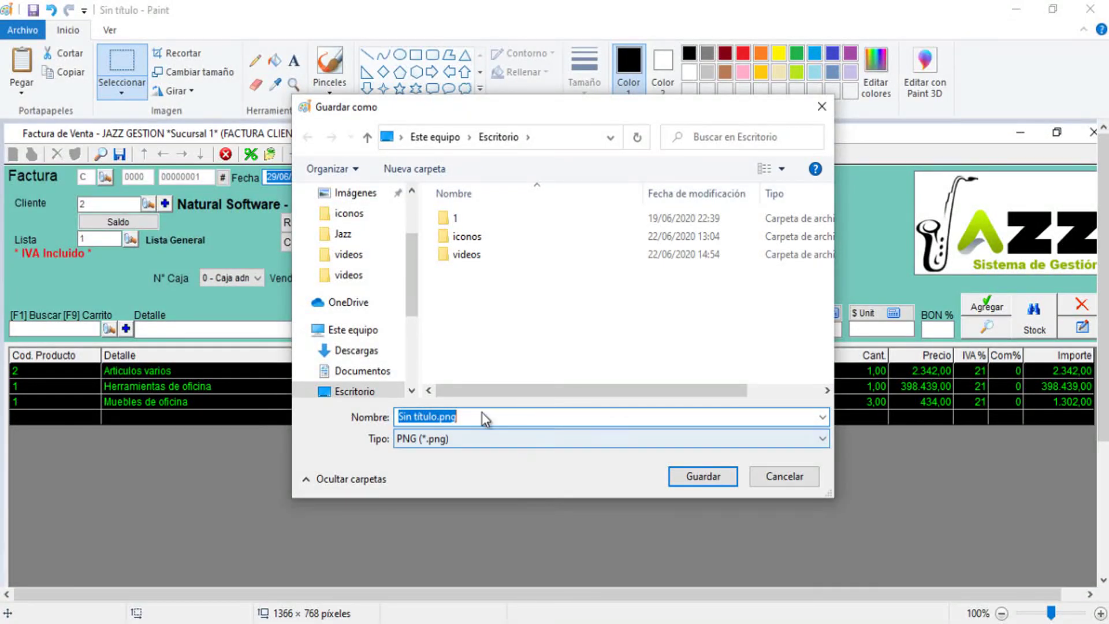
click(484, 444)
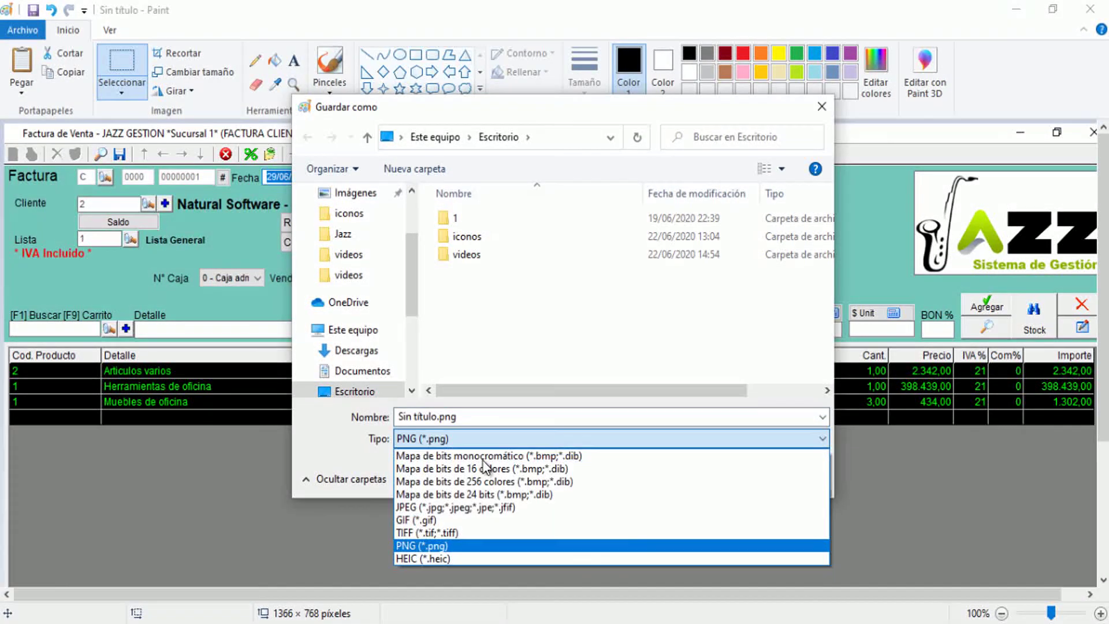
click(475, 513)
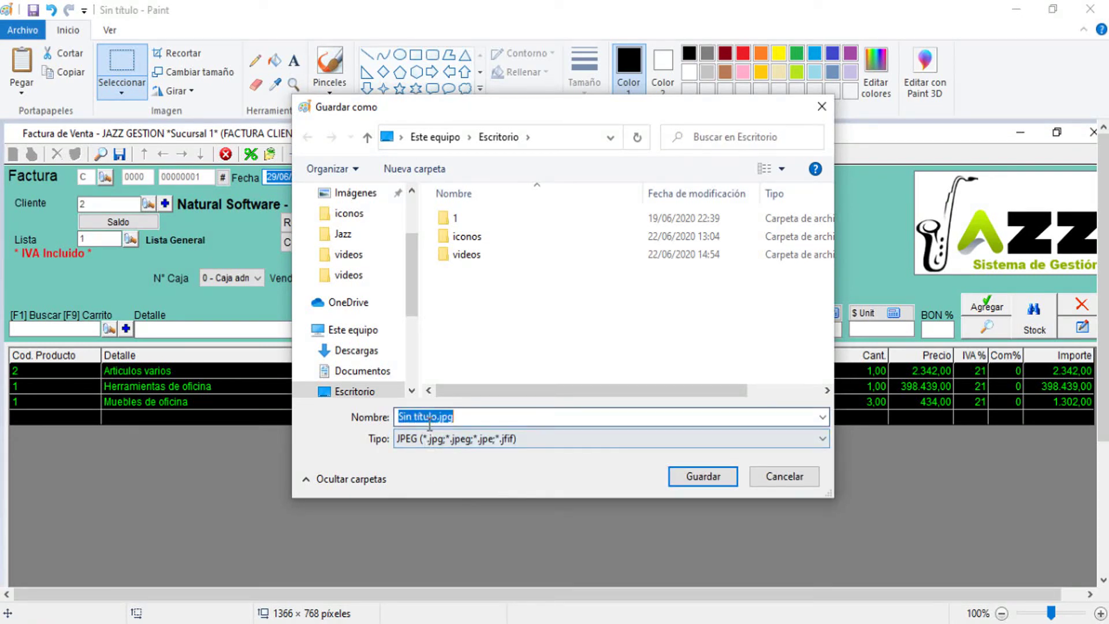
click(410, 418)
key(shift+Home)
key(BackSpace)
text(captura)
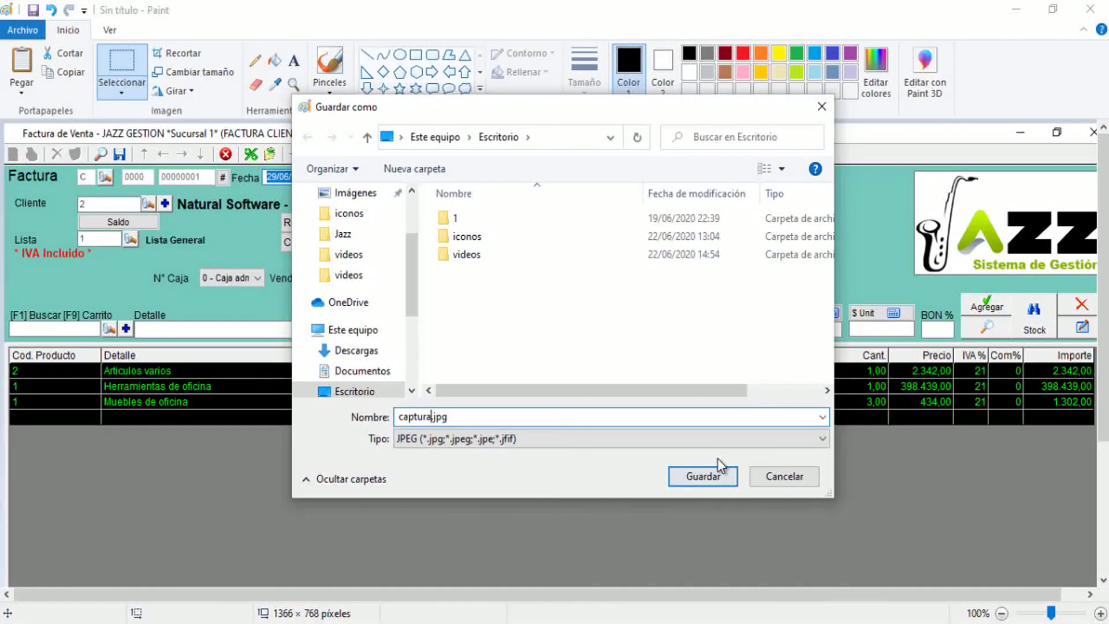
click(717, 477)
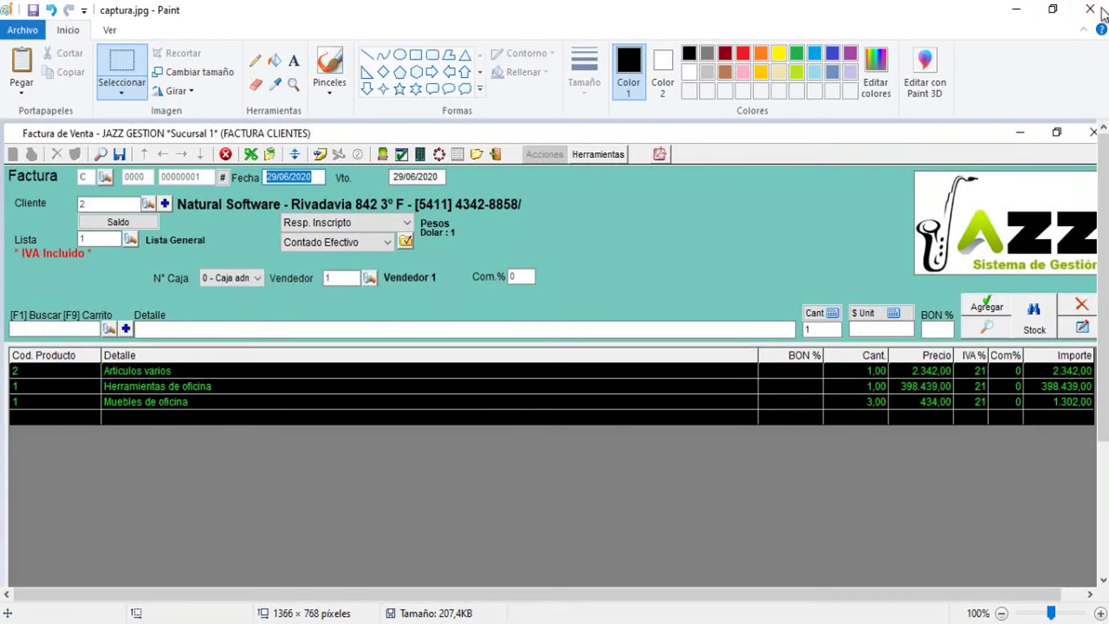
- Return to the ticket form in the browser, attach captura.jpg from Escritorio, and create the ticket
click(1020, 13)
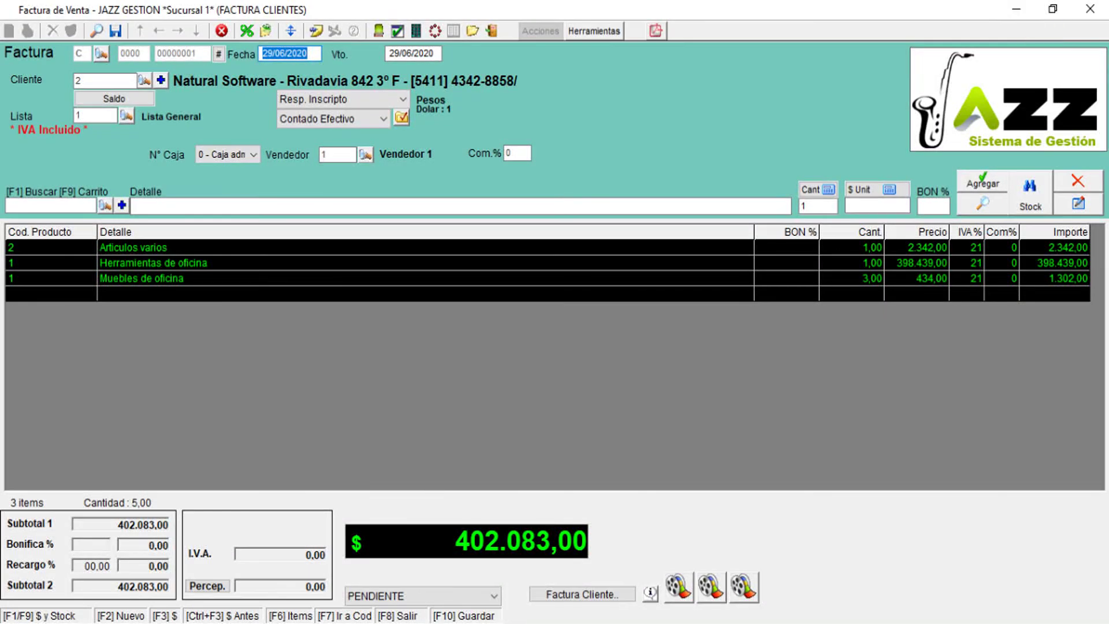
key(alt+Tab)
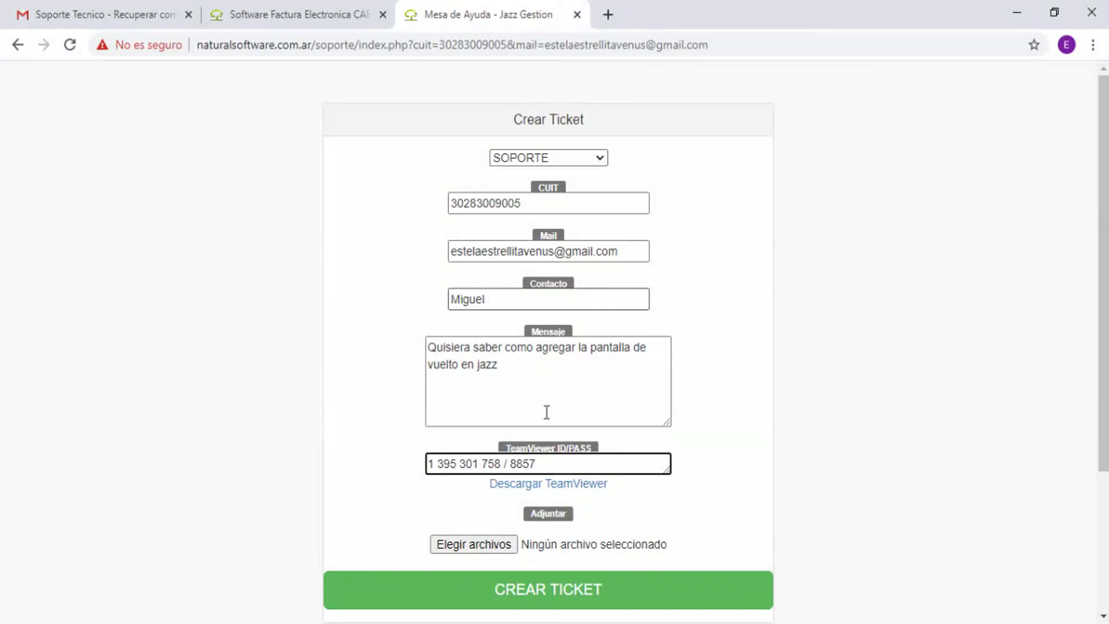
click(488, 543)
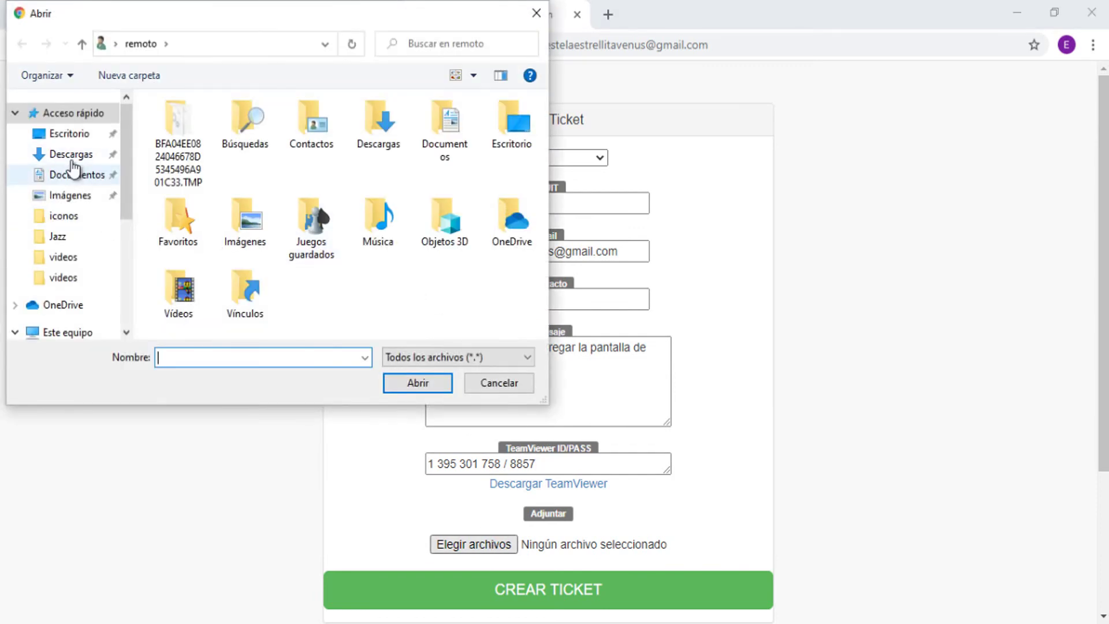
click(74, 138)
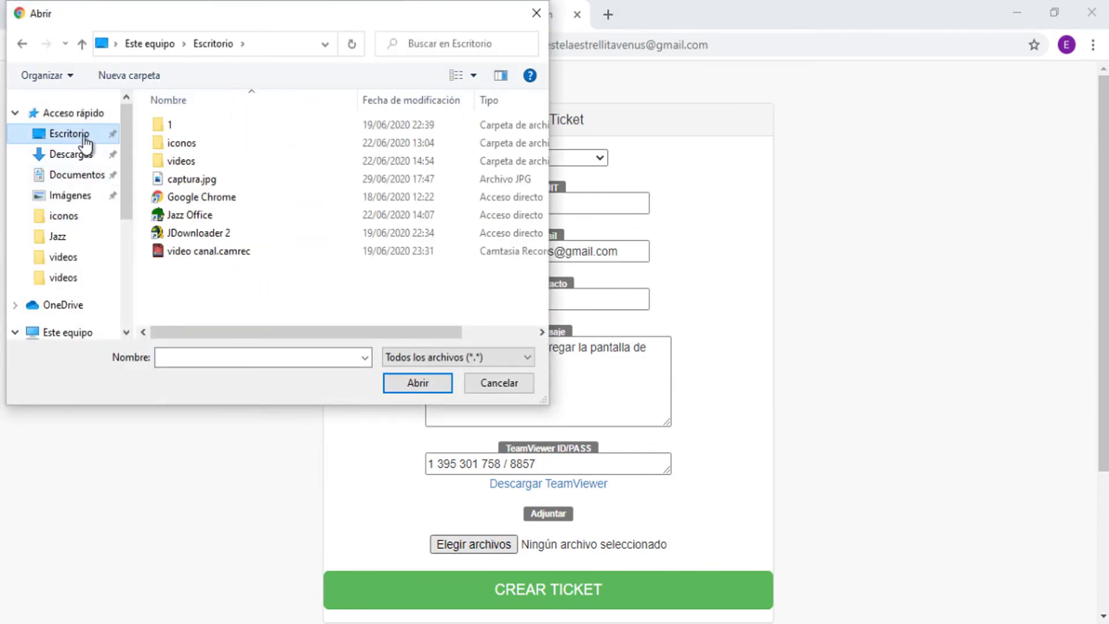
double_click(196, 181)
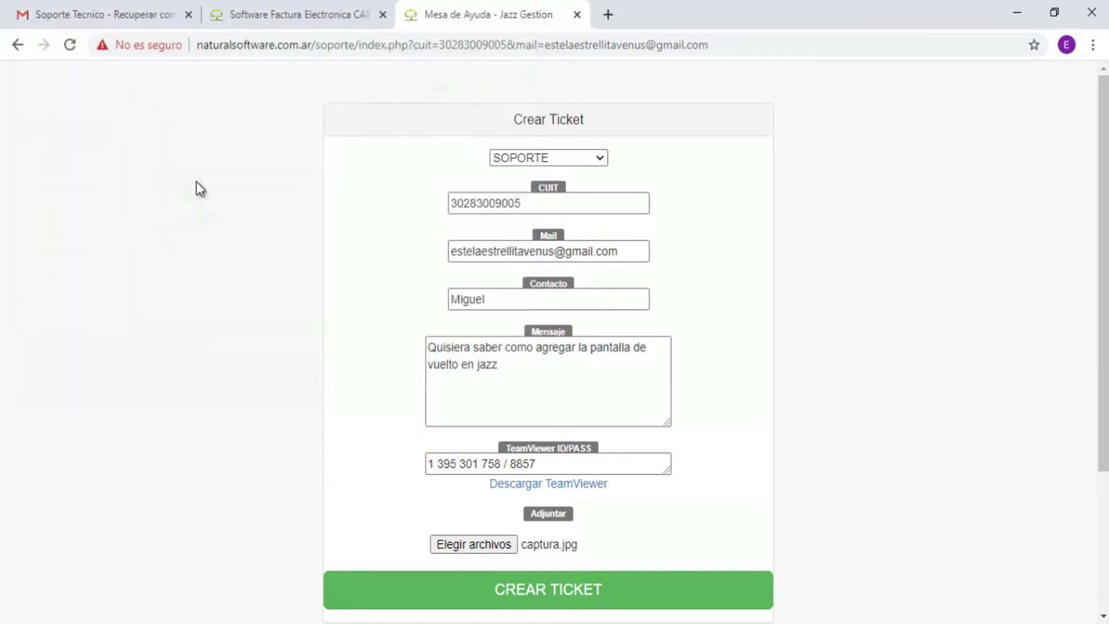
click(629, 595)
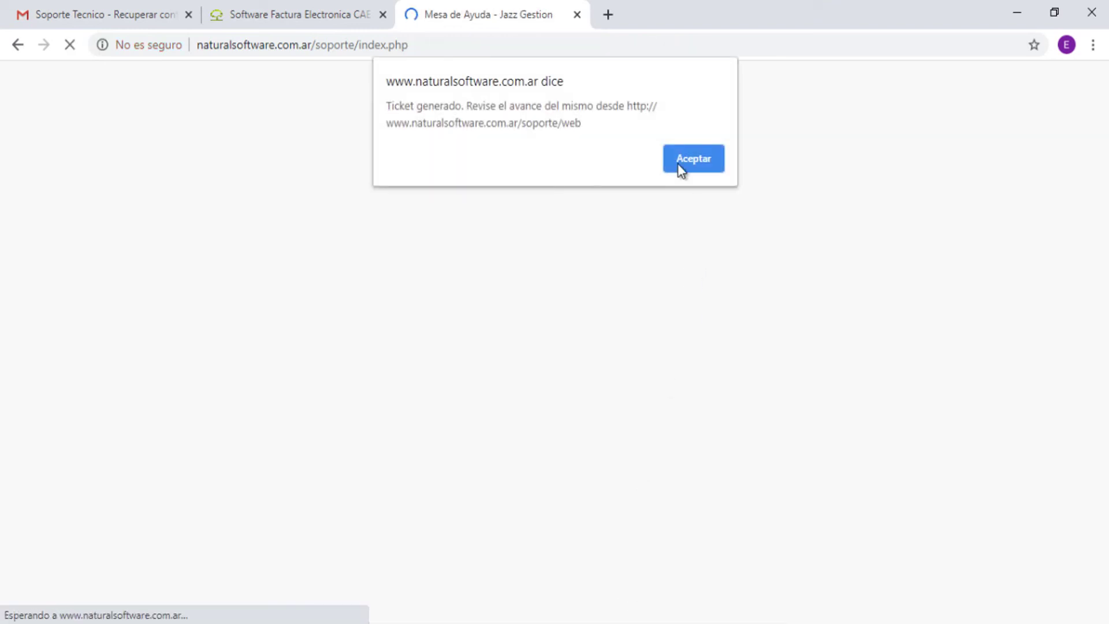
click(707, 157)
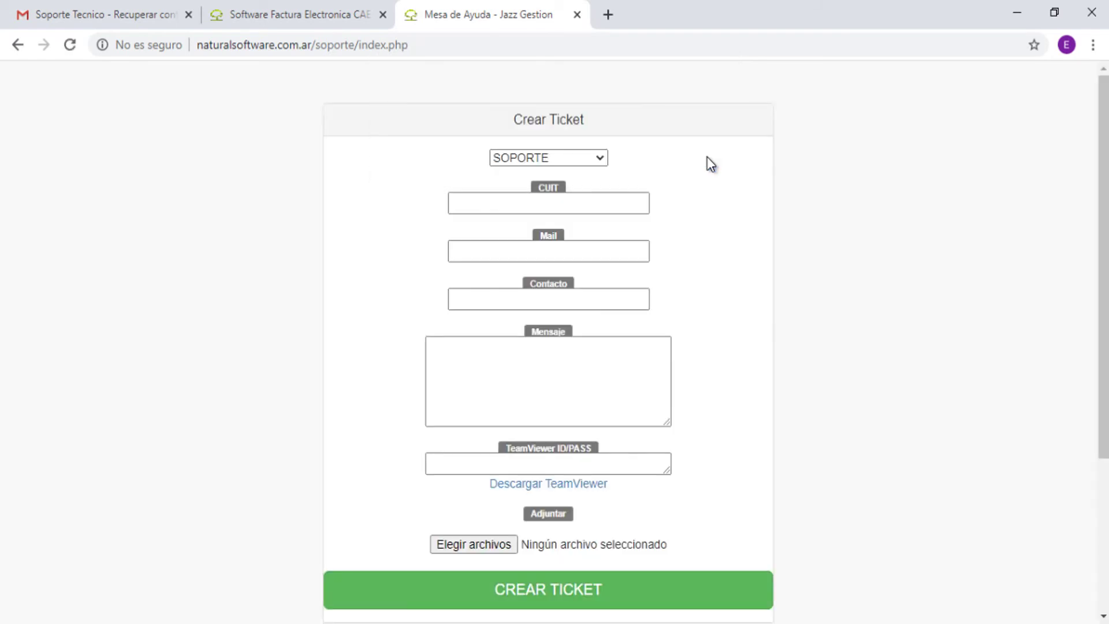
click(321, 14)
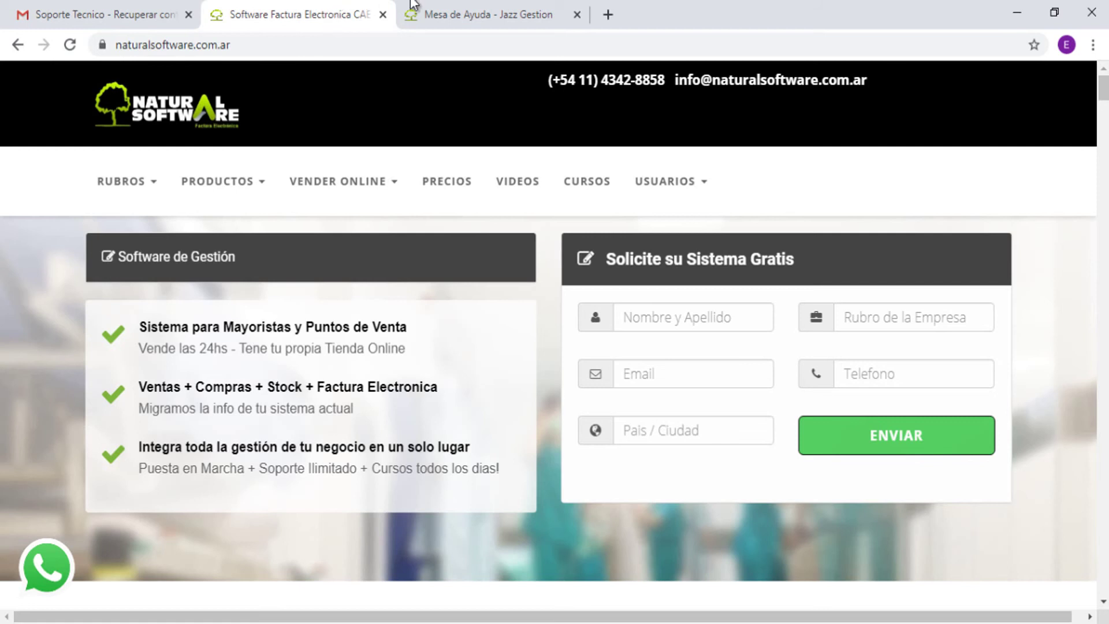
click(457, 14)
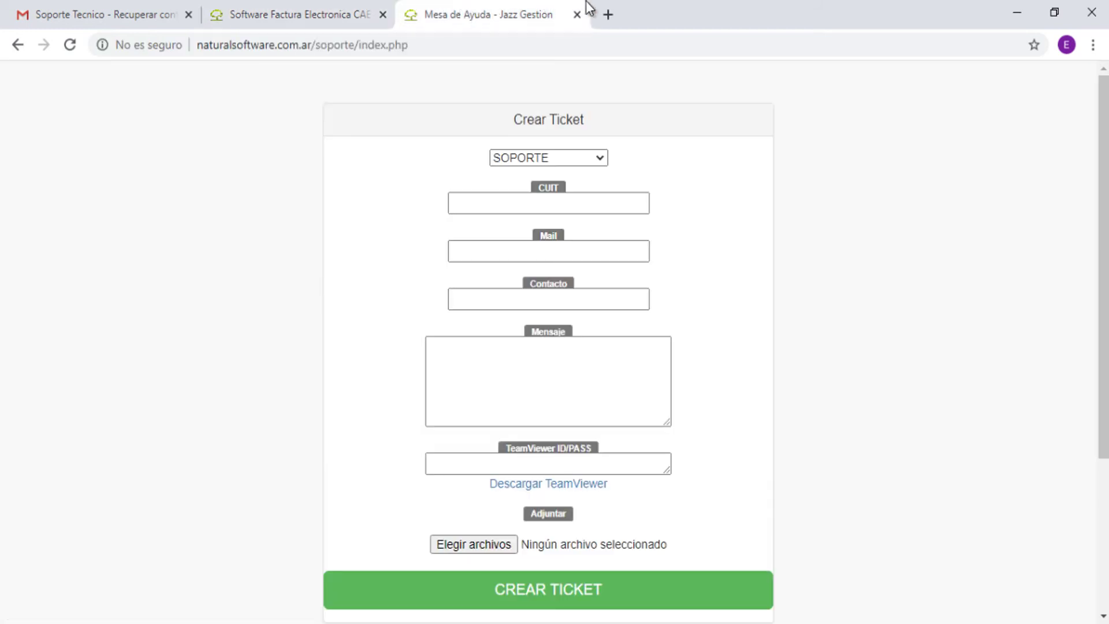